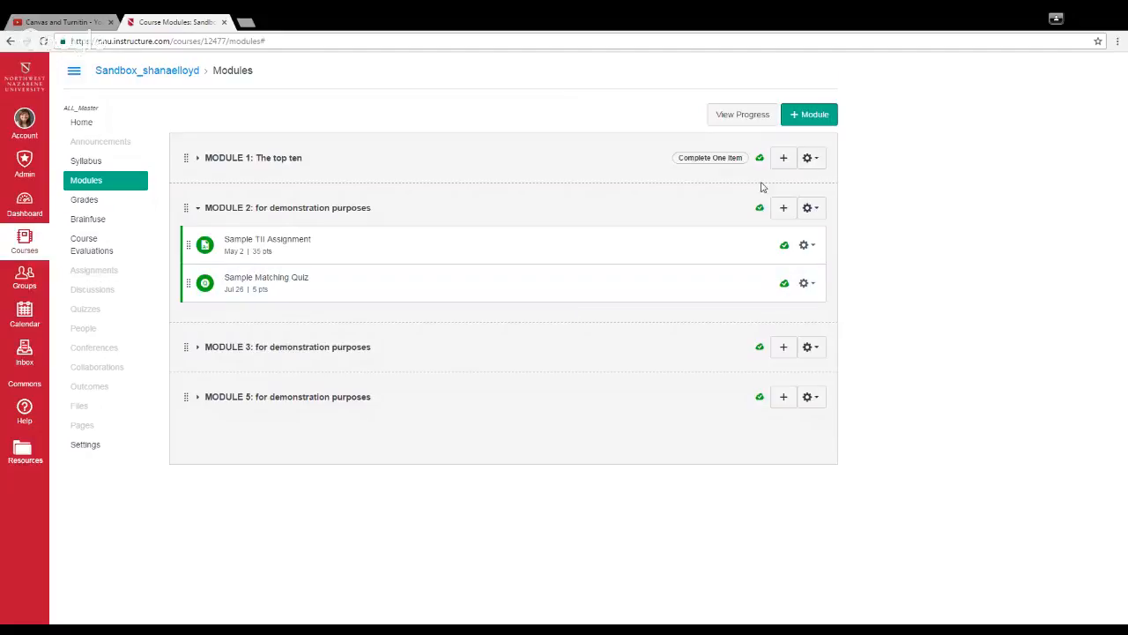
Step: Add a new assignment named "Turnitin Assignment" to MODULE 2: for demonstration purposes
left_click(784, 209)
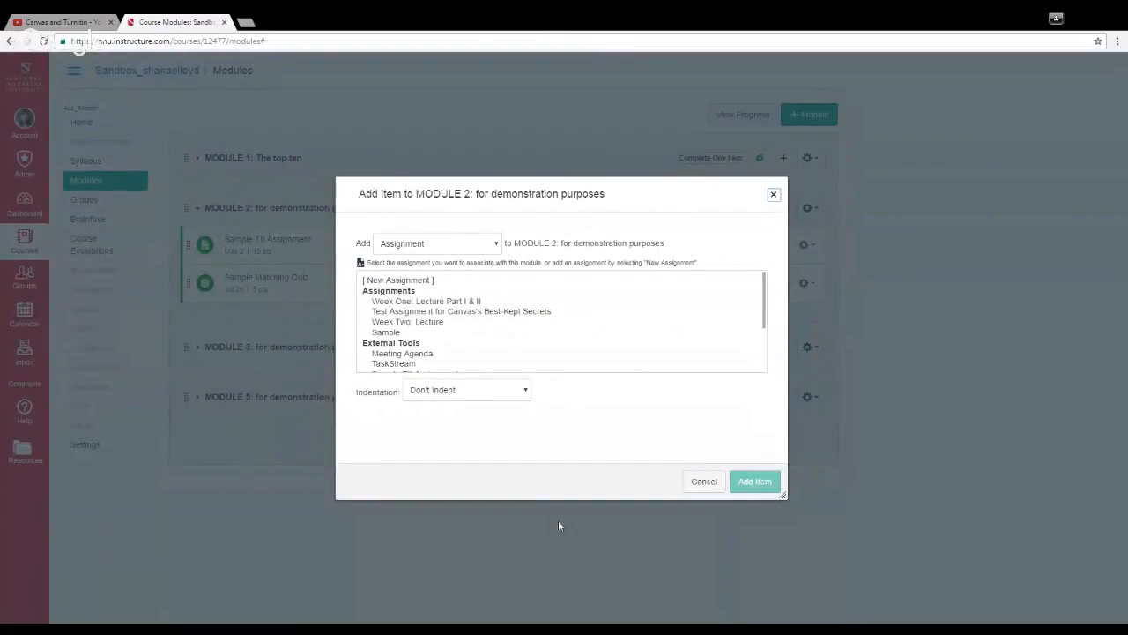
left_click(425, 280)
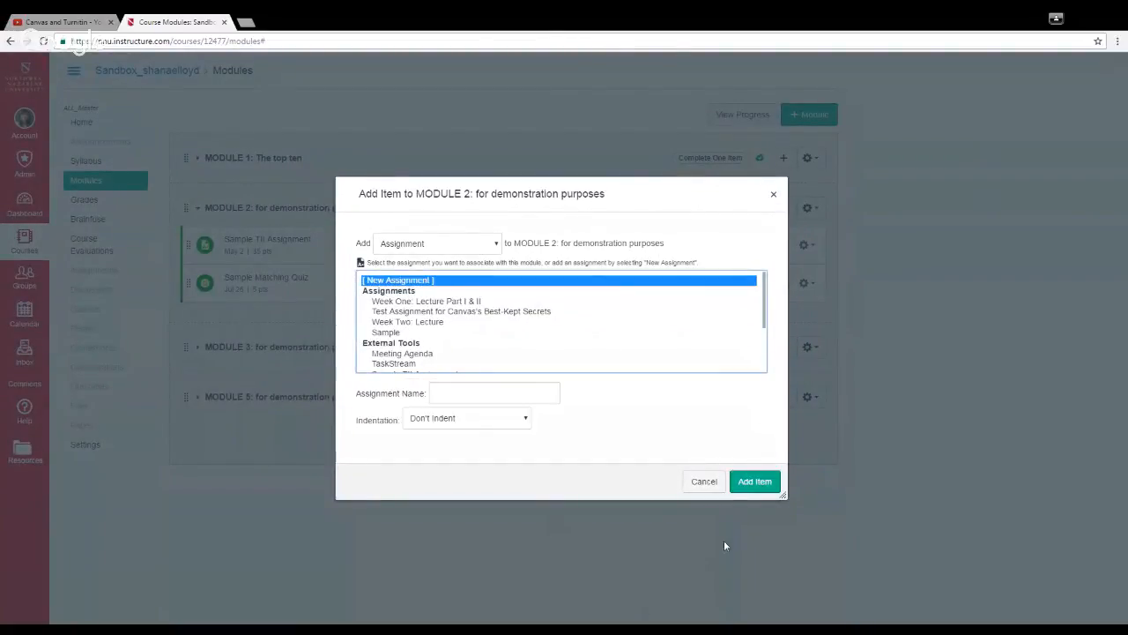
left_click(754, 486)
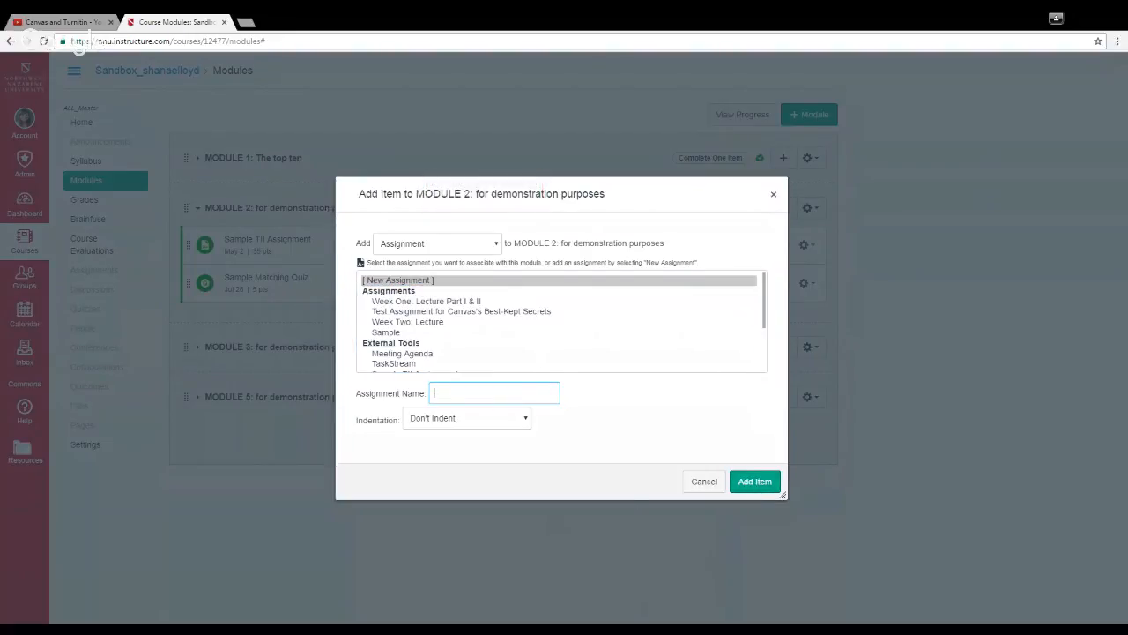
type("Turnitin Assignment")
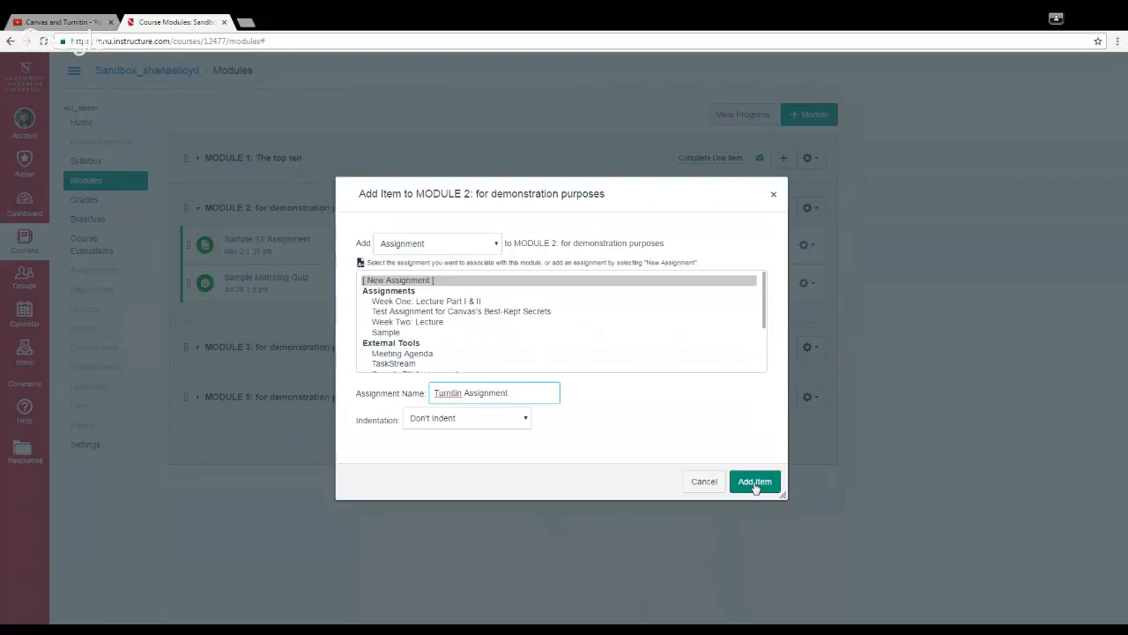
left_click(755, 483)
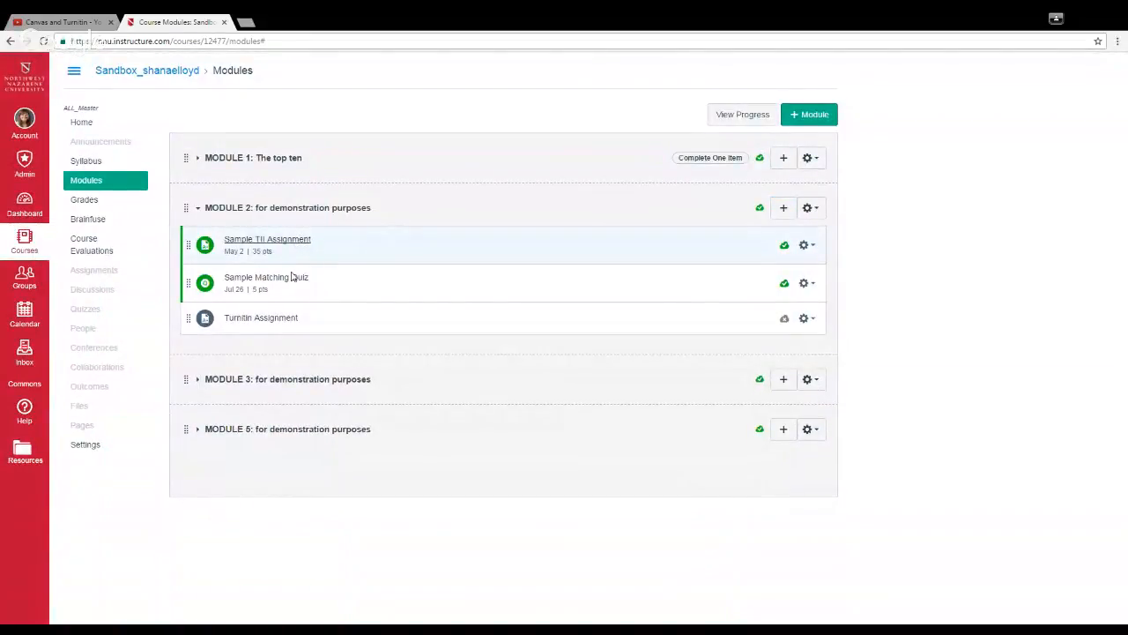
Step: Edit the Turnitin Assignment, setting its points to 50 and its assignment group to External Tools
left_click(283, 321)
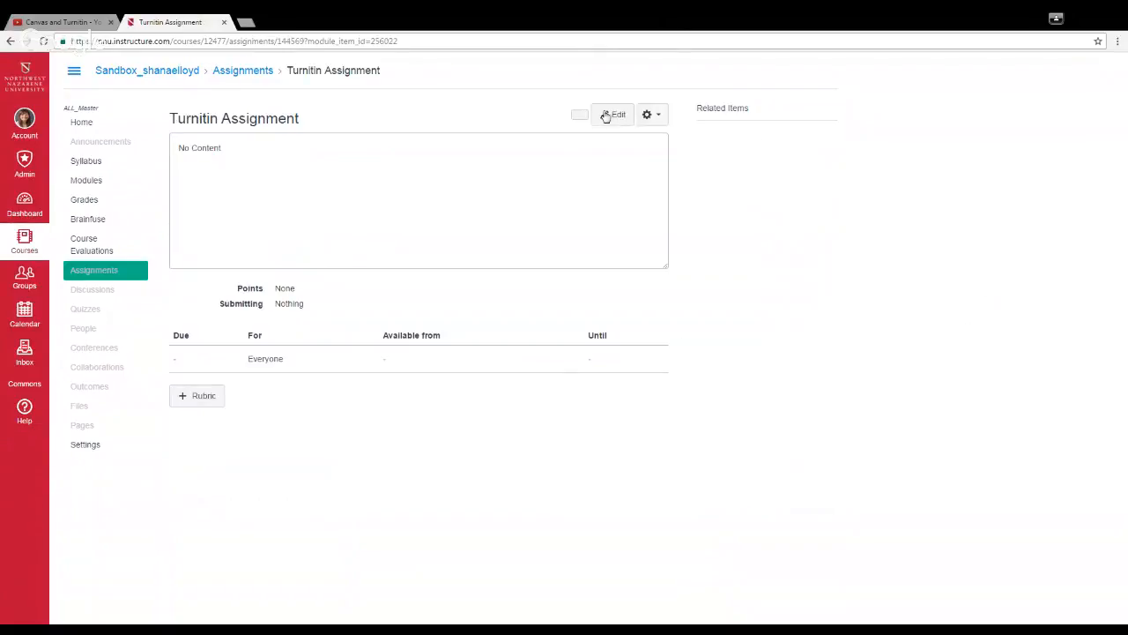
left_click(617, 119)
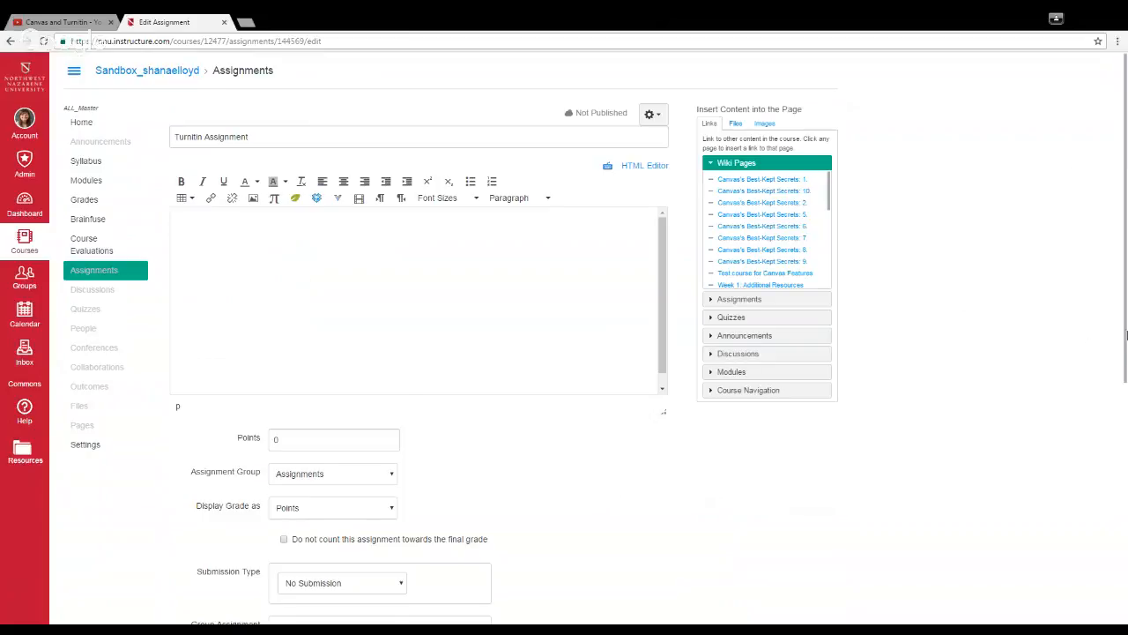
left_click_drag(1126, 335, 1126, 541)
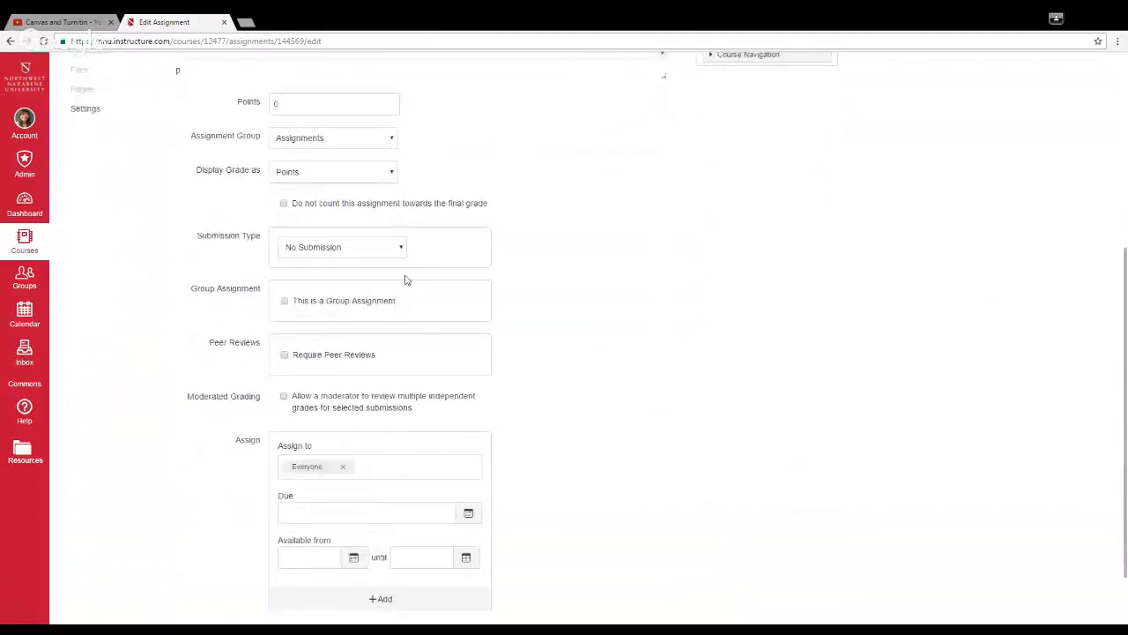
left_click(278, 103)
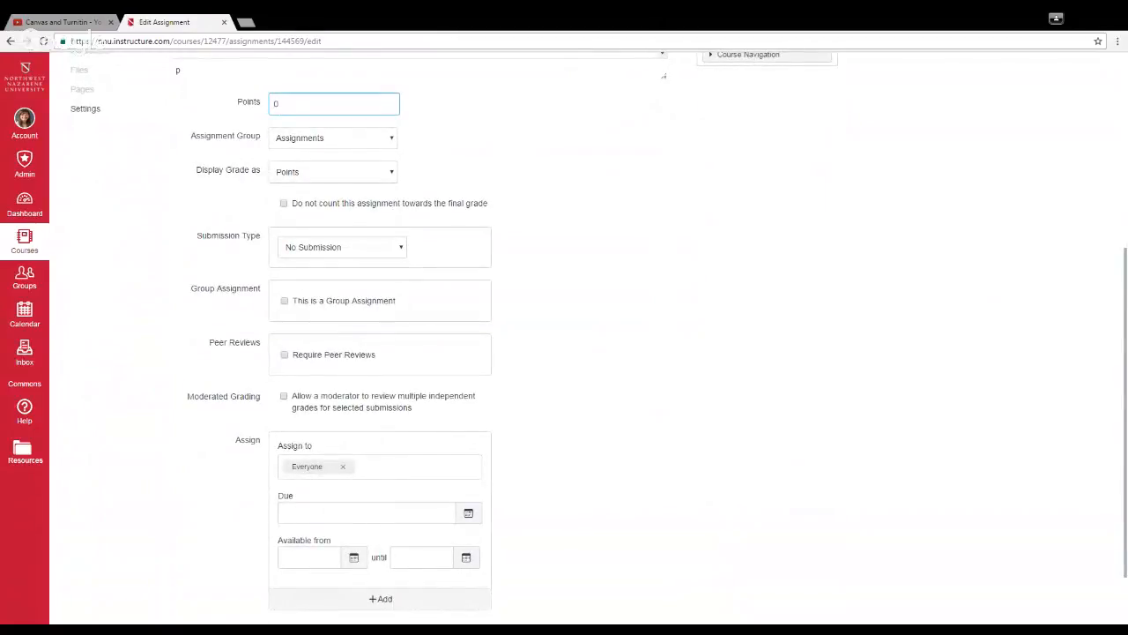
left_click(393, 141)
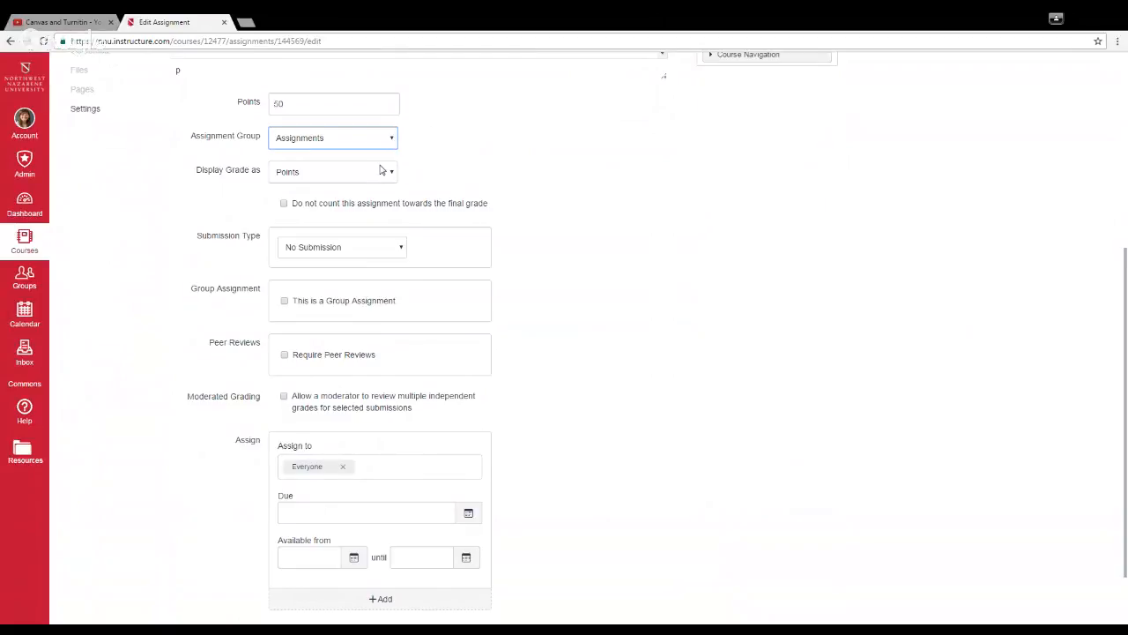
key("Down")
left_click(462, 178)
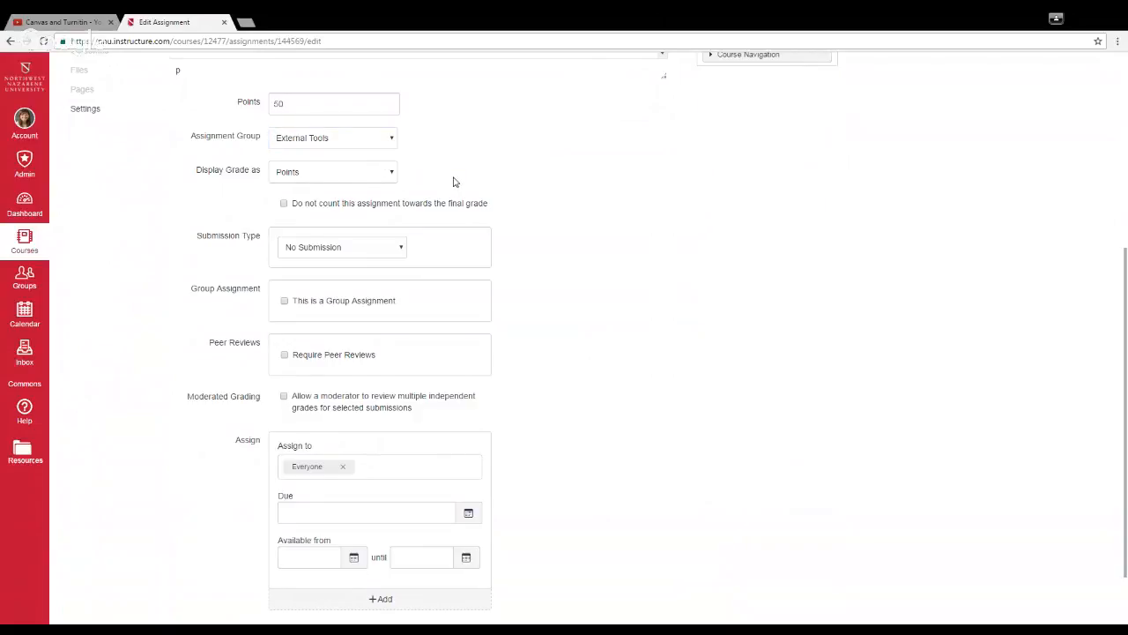
Step: Set the submission type to External Tool and choose Turnitin LTI API as the tool
left_click(400, 254)
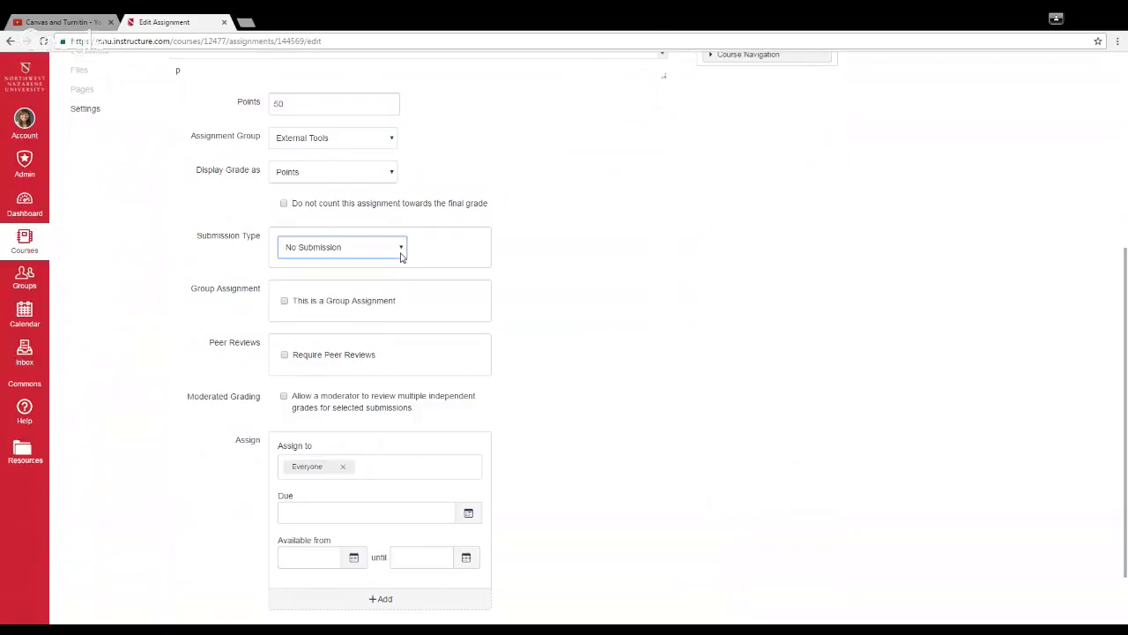
left_click(374, 299)
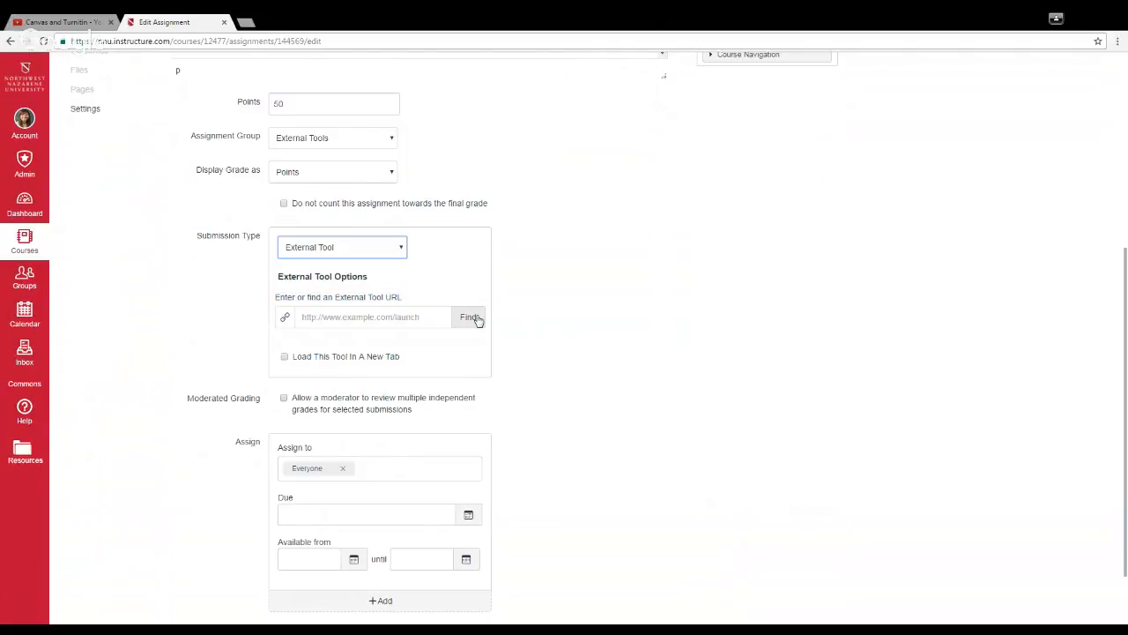
left_click(470, 317)
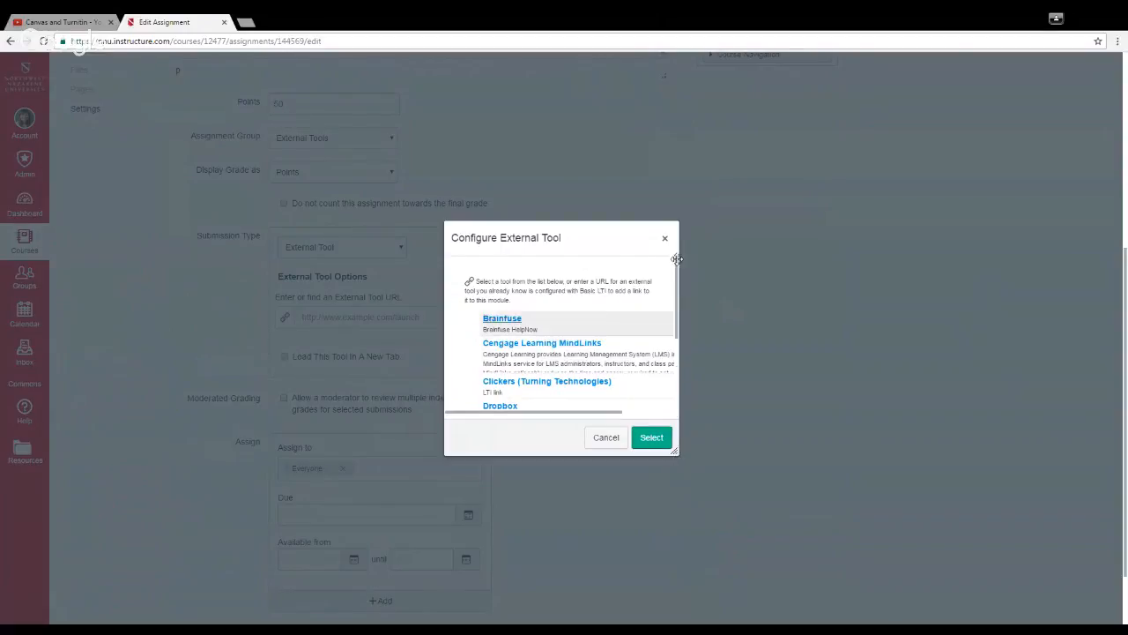
scroll(678, 280, "down", 2)
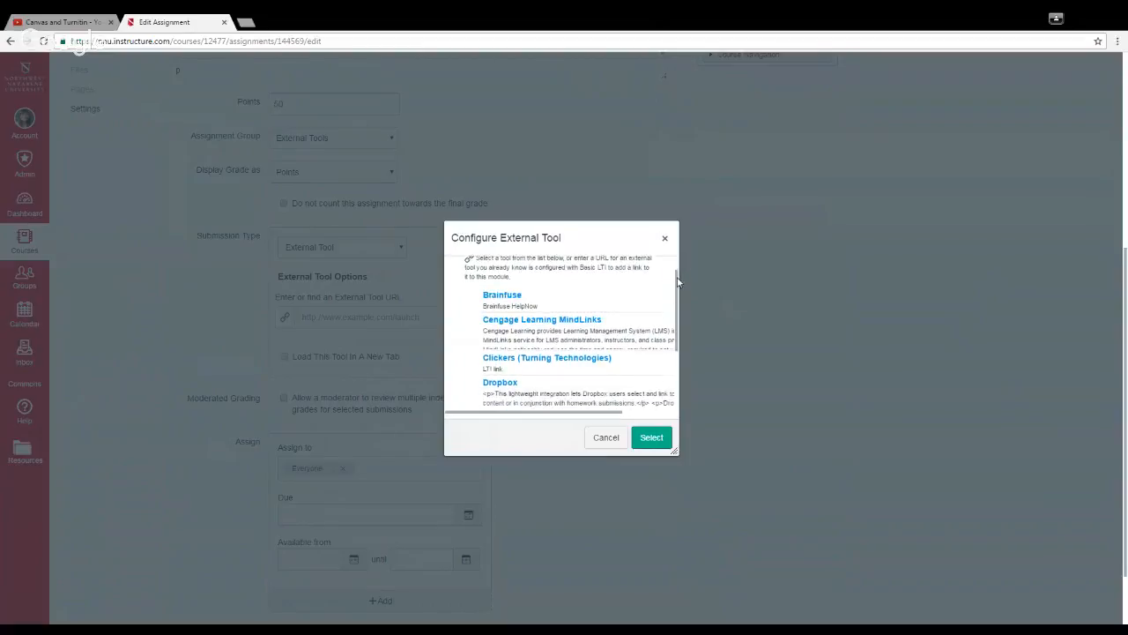
left_click_drag(679, 281, 679, 339)
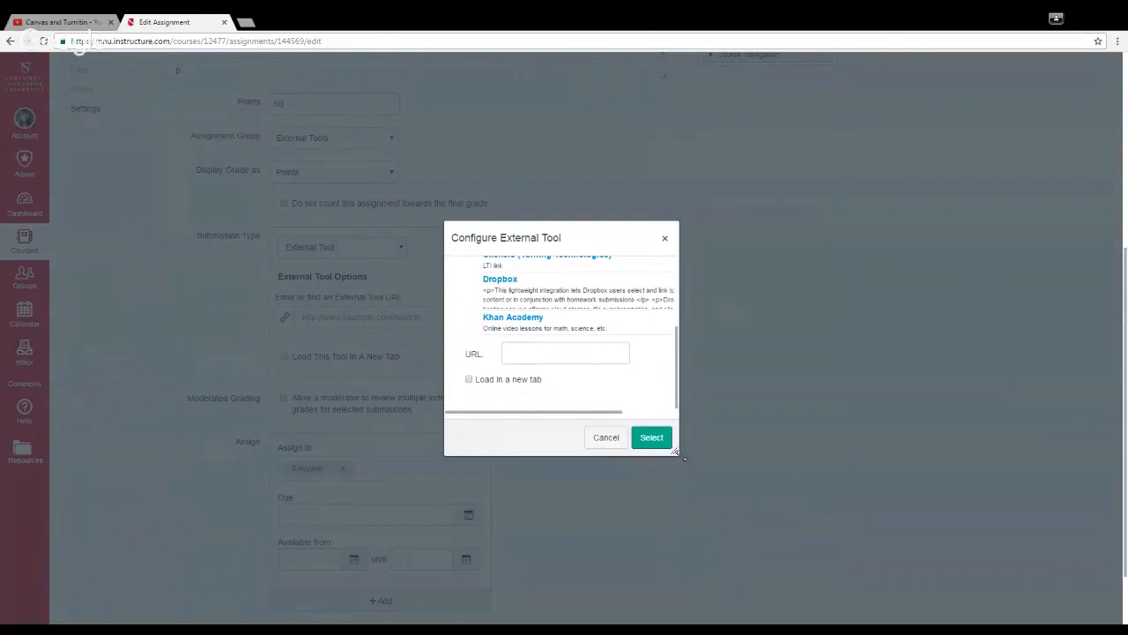
left_click_drag(692, 454, 854, 441)
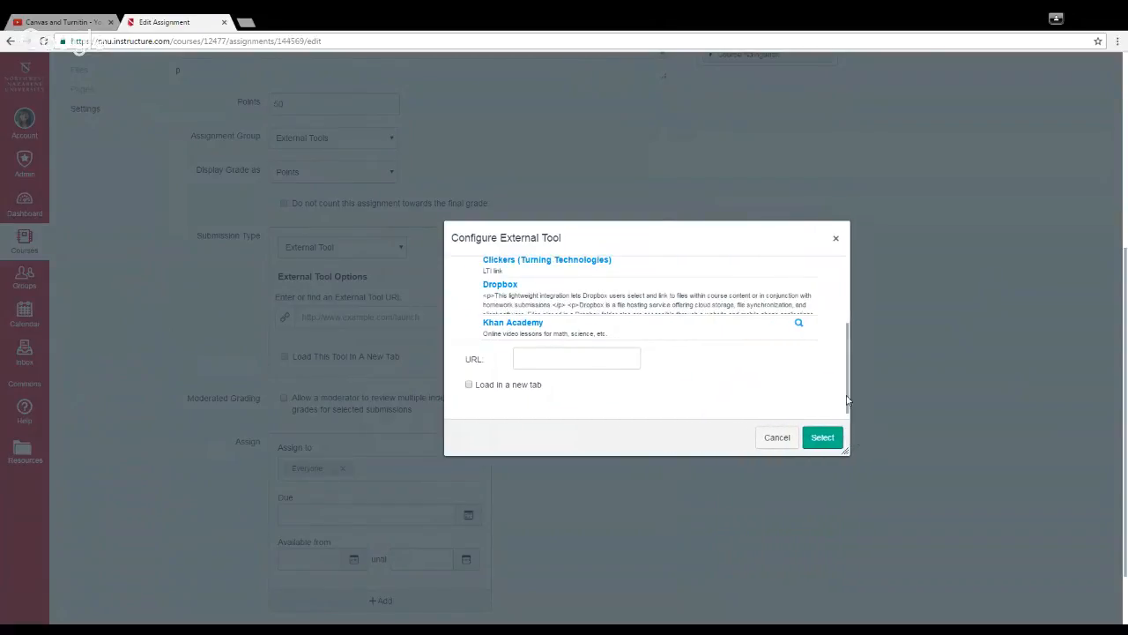
left_click_drag(851, 397, 849, 353)
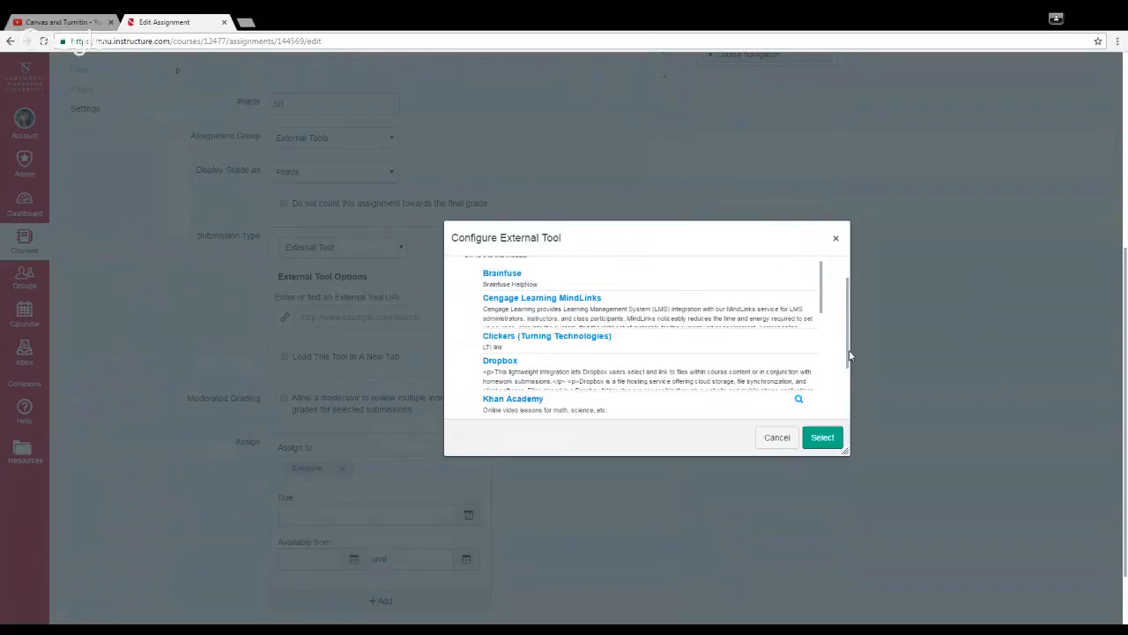
left_click_drag(821, 303, 826, 408)
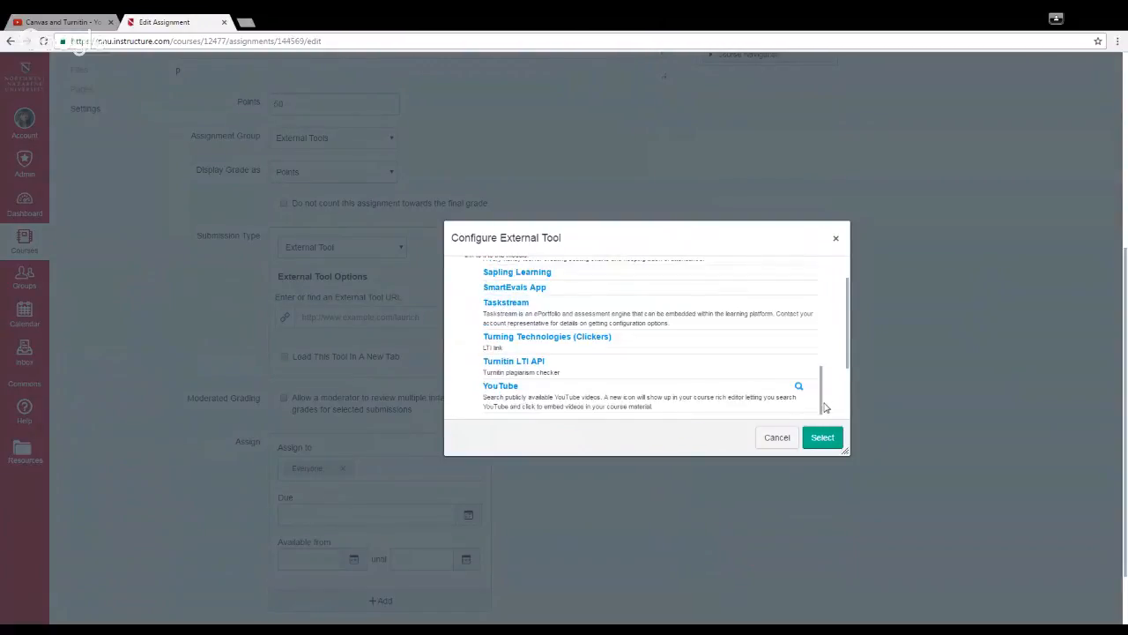
left_click(526, 365)
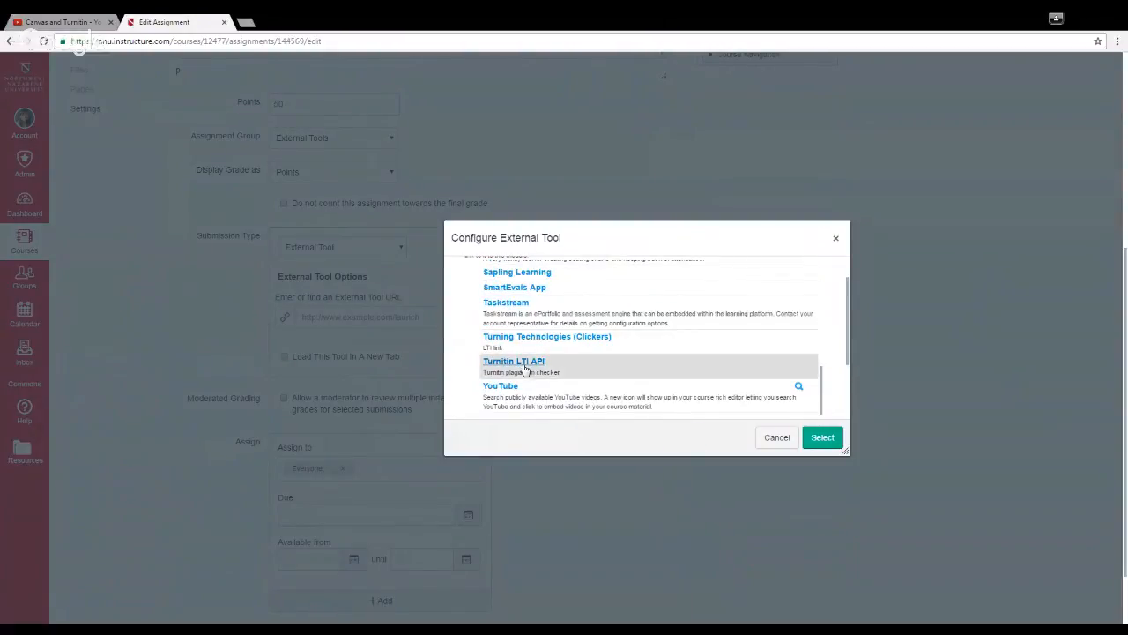
left_click(823, 437)
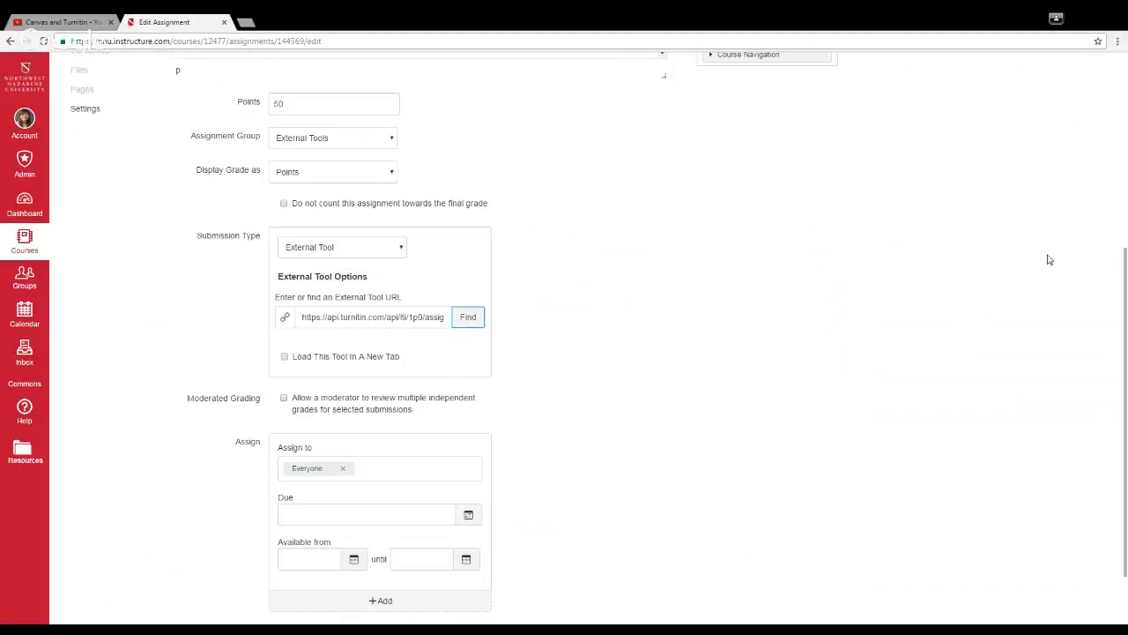
Step: Set the due date to Oct 26, 2016 for everyone, and save and publish the assignment
scroll(1126, 304, "down", 3)
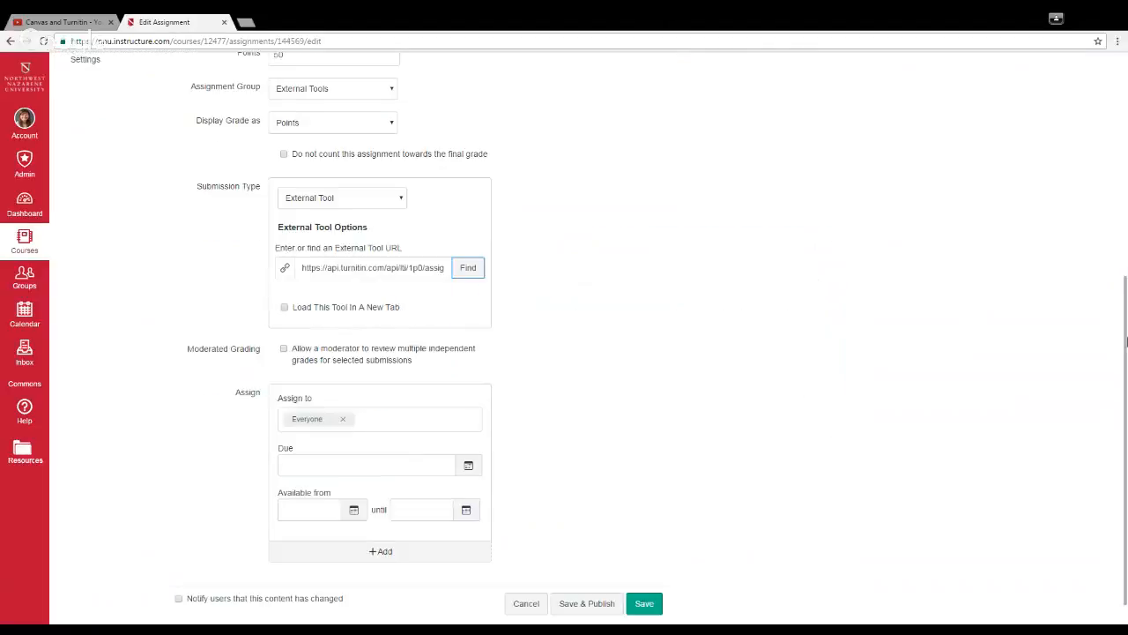
left_click(366, 434)
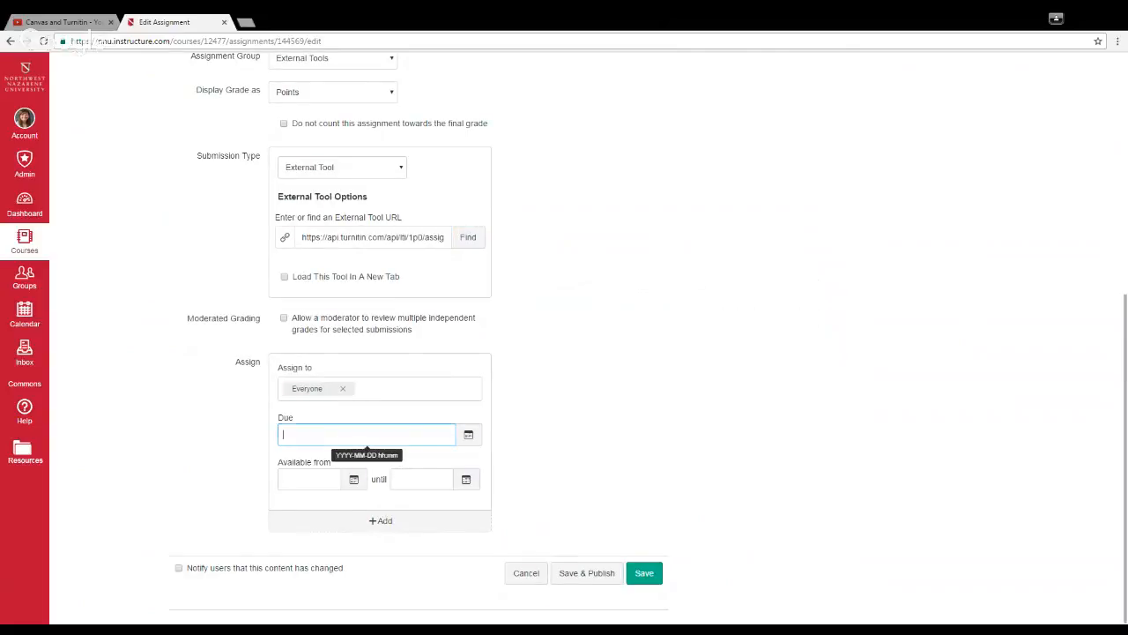
left_click(468, 434)
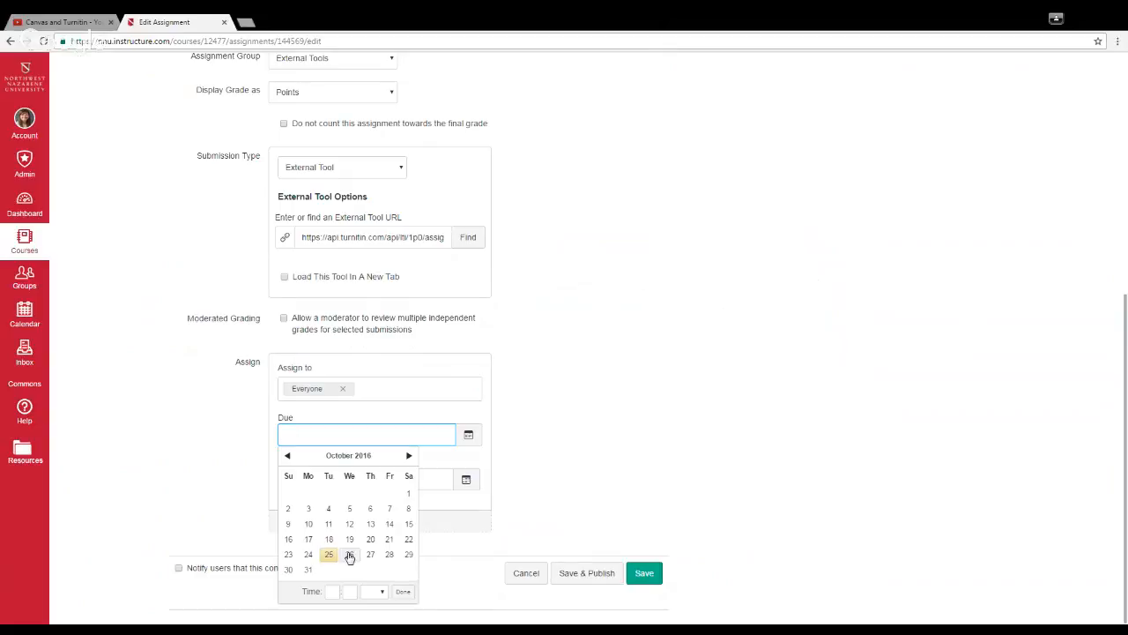
left_click(349, 555)
left_click(716, 389)
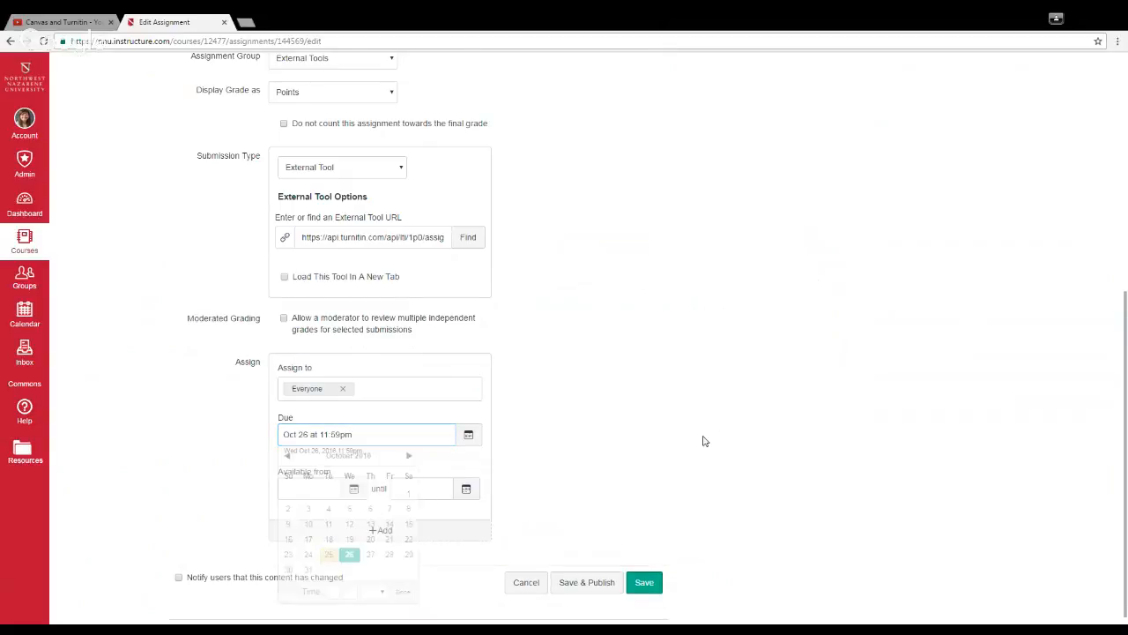
left_click(587, 581)
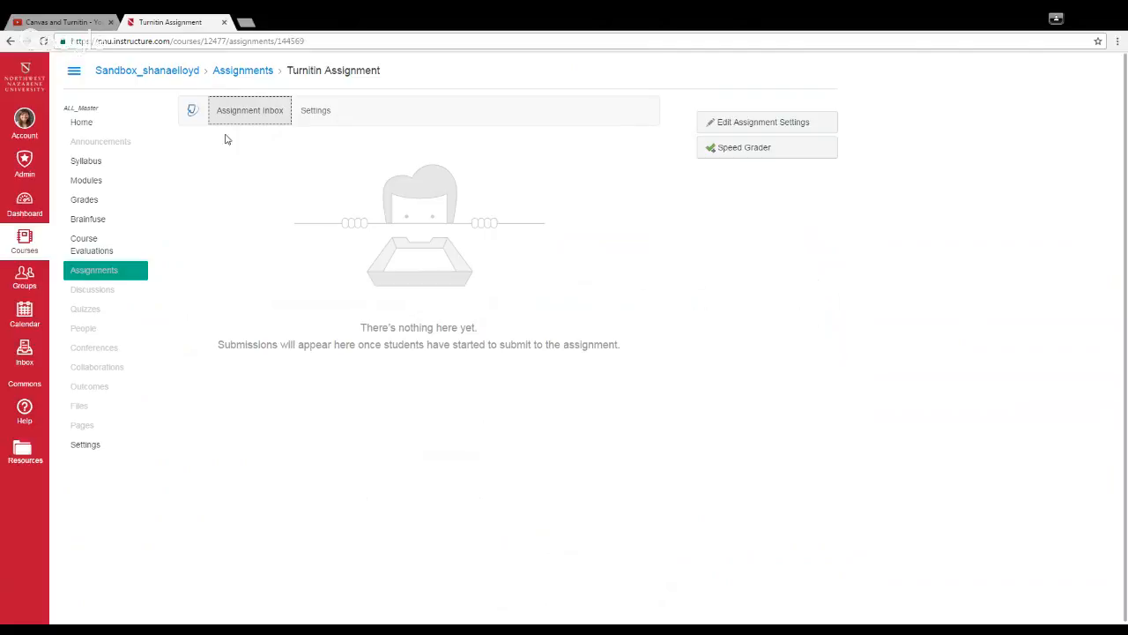
Step: Open the assignment's Turnitin optional settings and examine the late submission, comparison source, originality report and resubmission options
left_click(328, 122)
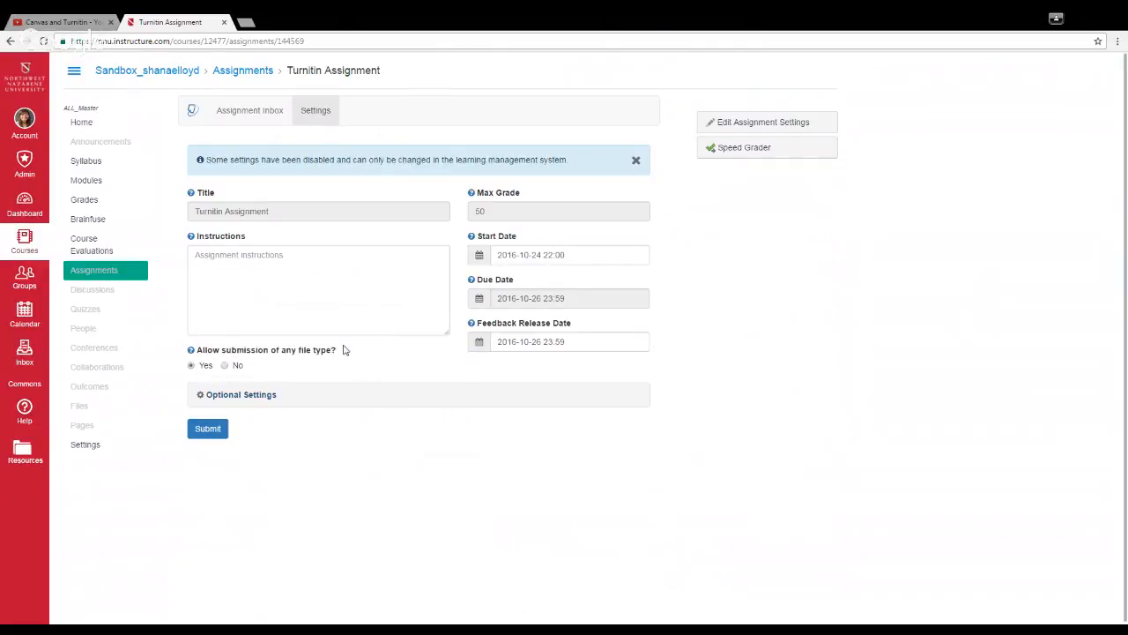
left_click(270, 404)
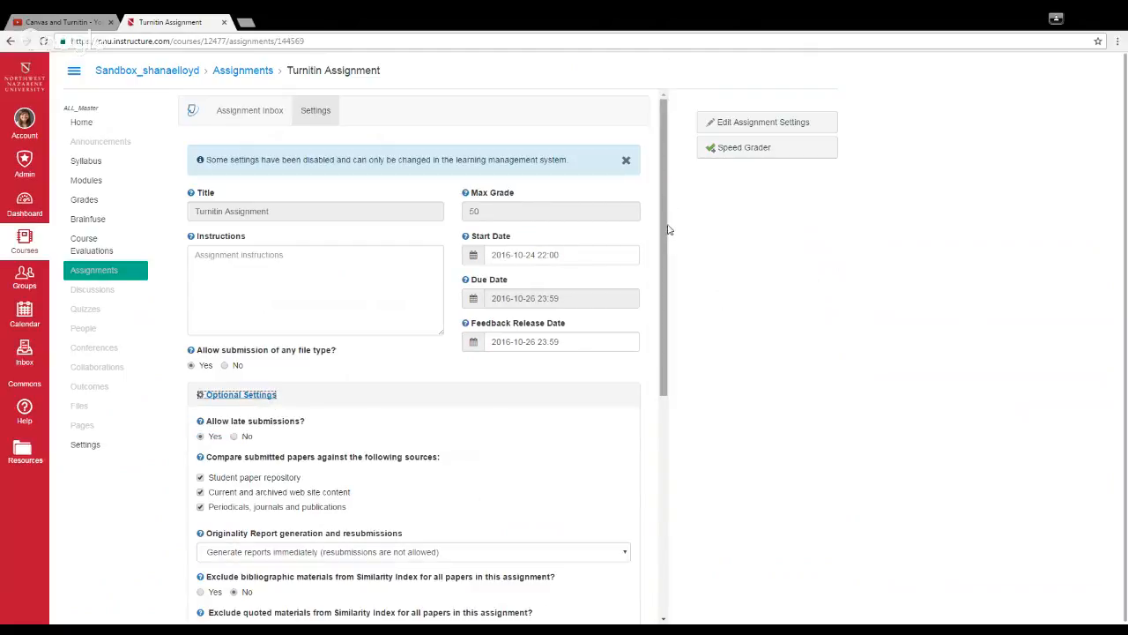
left_click_drag(666, 231, 669, 392)
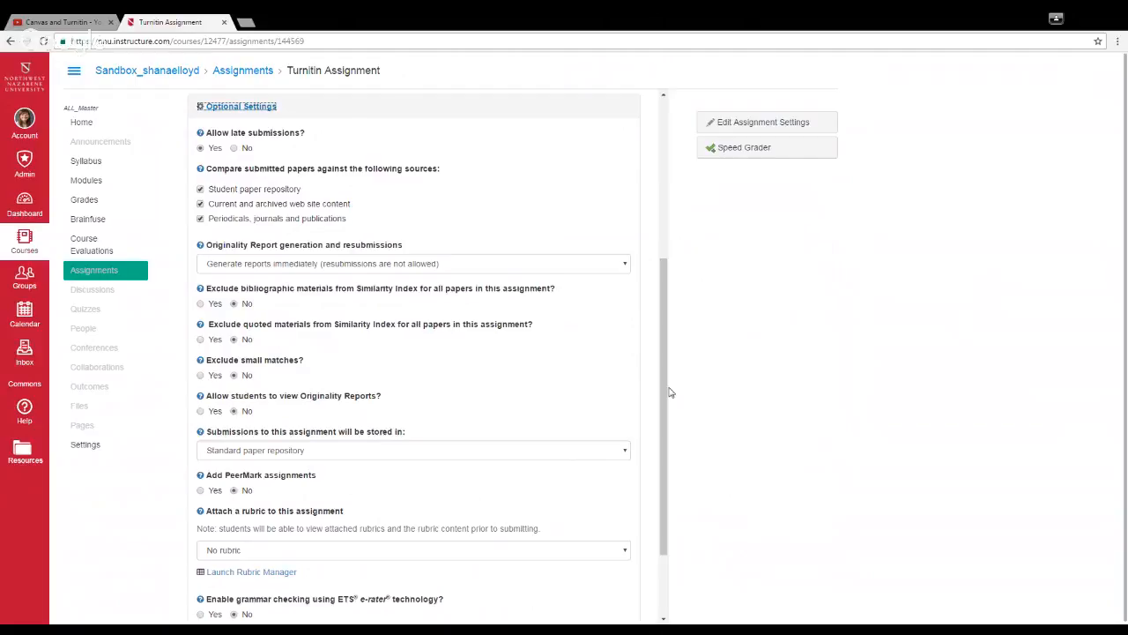
left_click(350, 156)
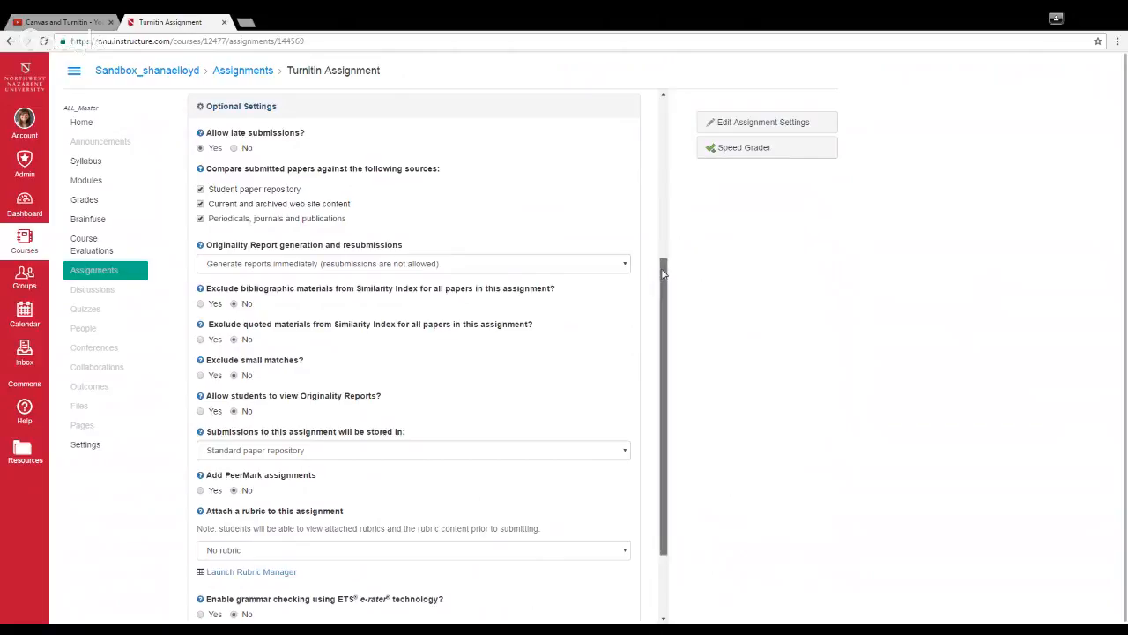
left_click_drag(664, 274, 667, 291)
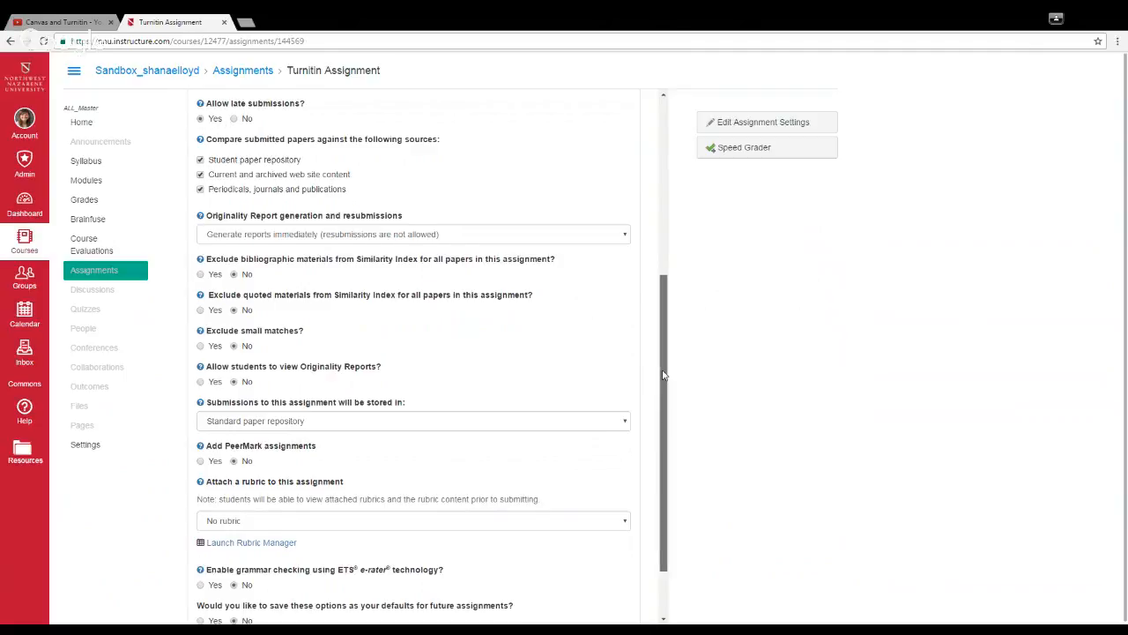
left_click_drag(664, 375, 665, 395)
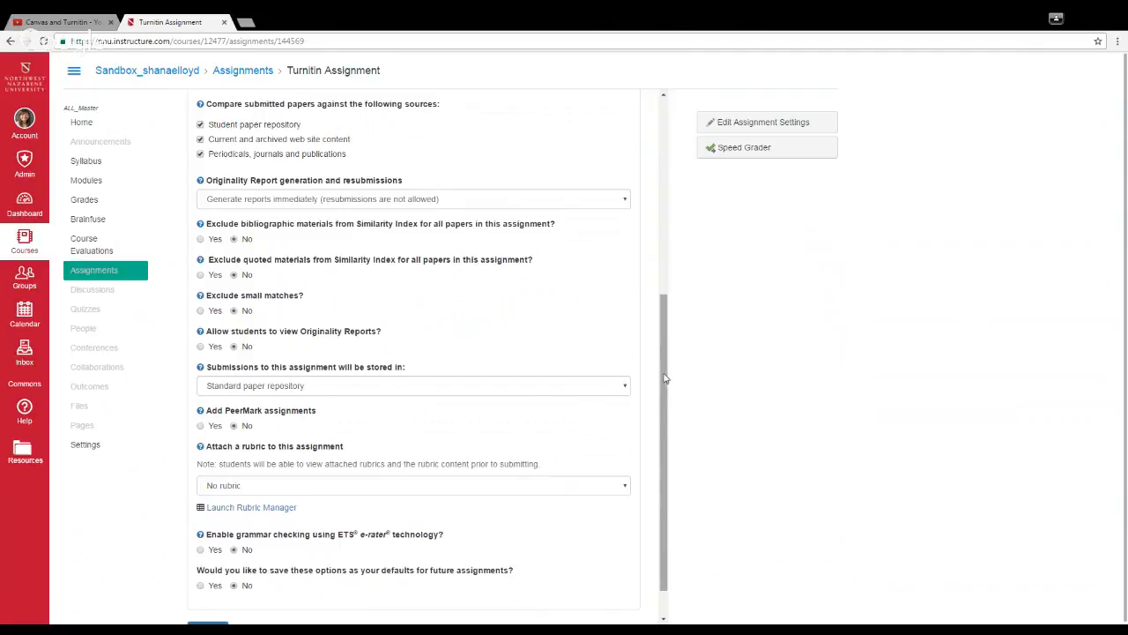
left_click_drag(665, 377, 668, 401)
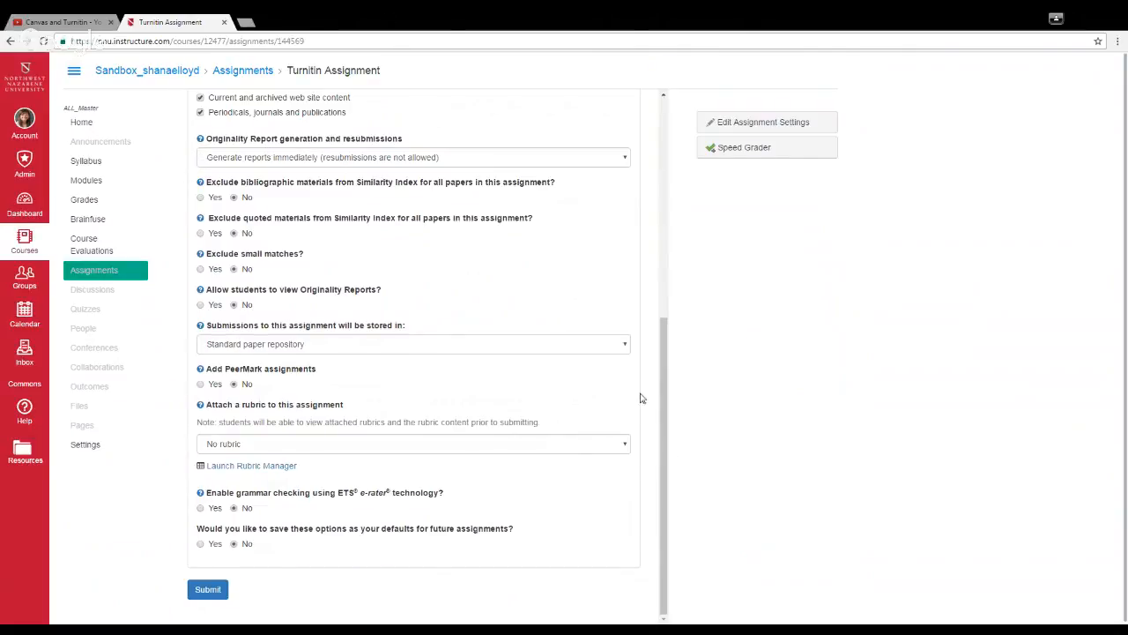
left_click(621, 163)
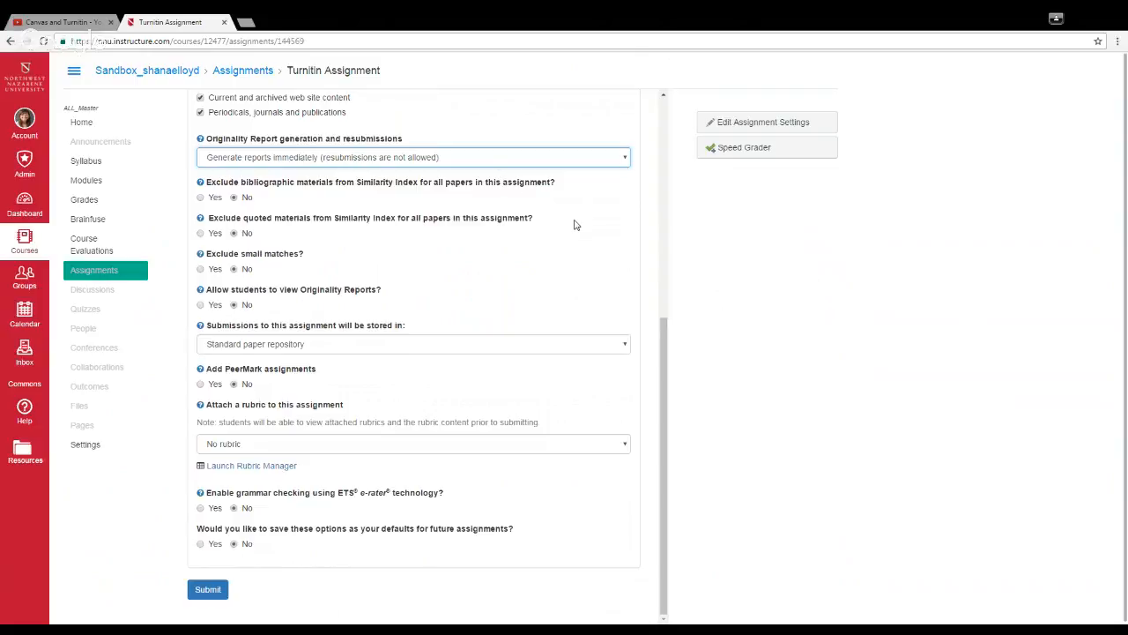
left_click(746, 275)
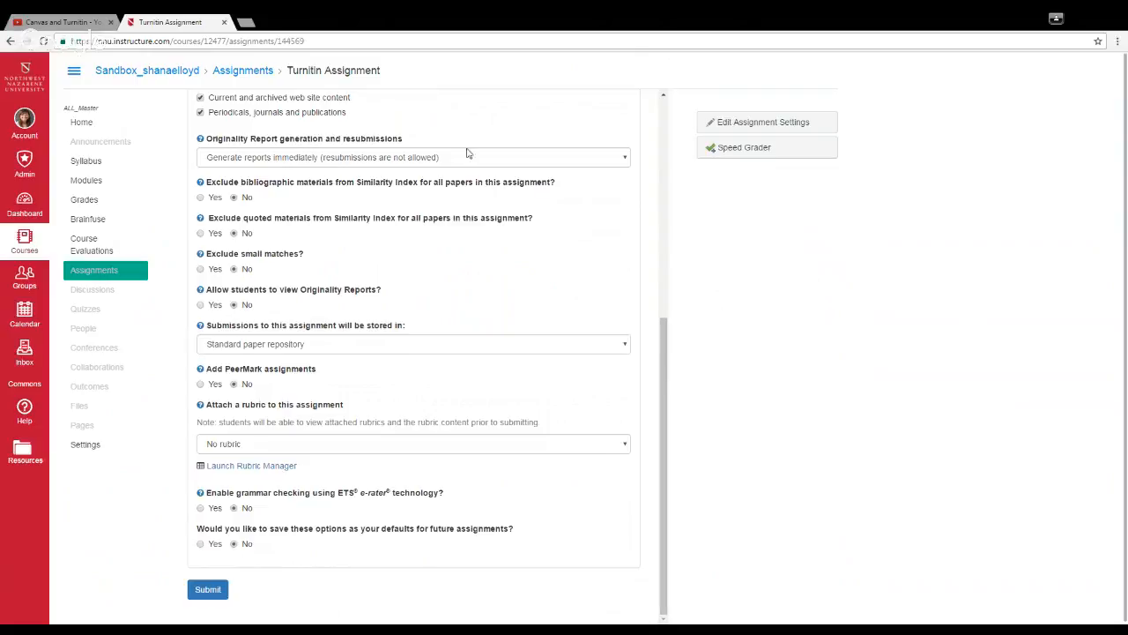
Step: Set the Turnitin options to exclude bibliographic materials from the Similarity Index and to exclude small matches
left_click(201, 198)
left_click(200, 271)
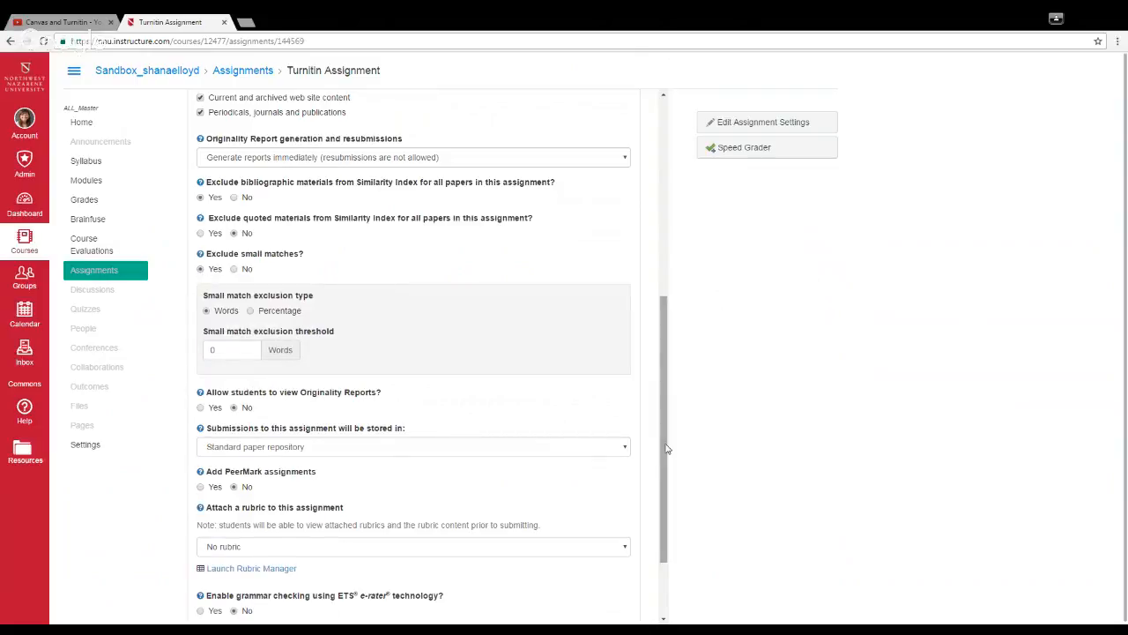
left_click_drag(667, 449, 670, 509)
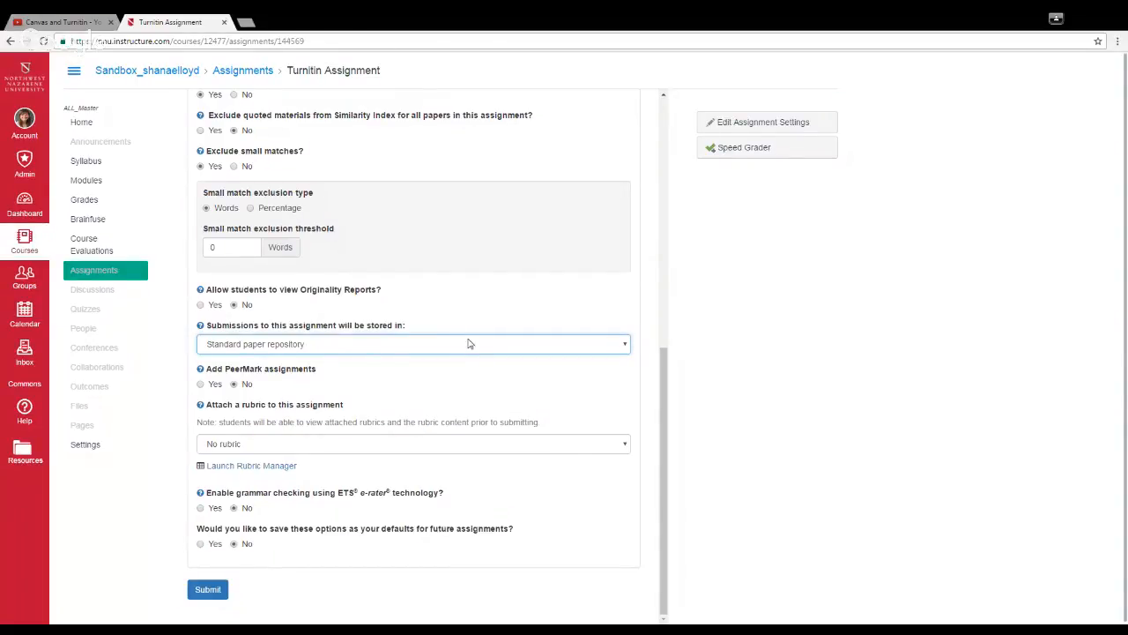
left_click(746, 321)
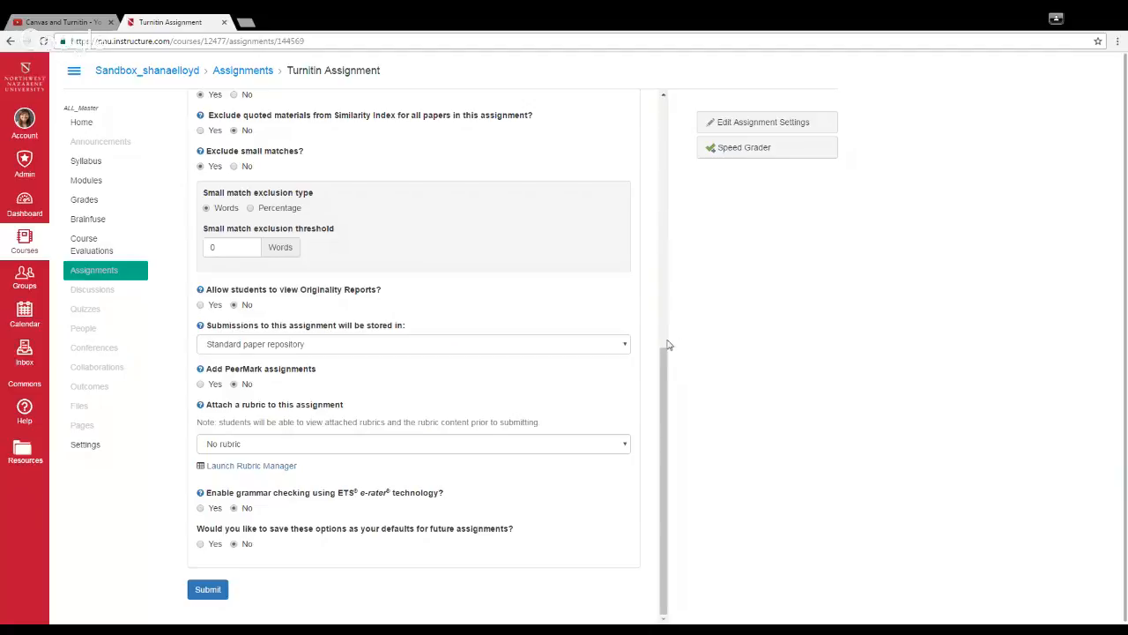
Step: Choose to save these options as the defaults for future assignments and submit the Turnitin optional settings
mouse_move(666, 361)
left_mouse_down()
mouse_move(650, 214)
mouse_move(656, 104)
mouse_move(674, 377)
left_mouse_up()
left_click(212, 544)
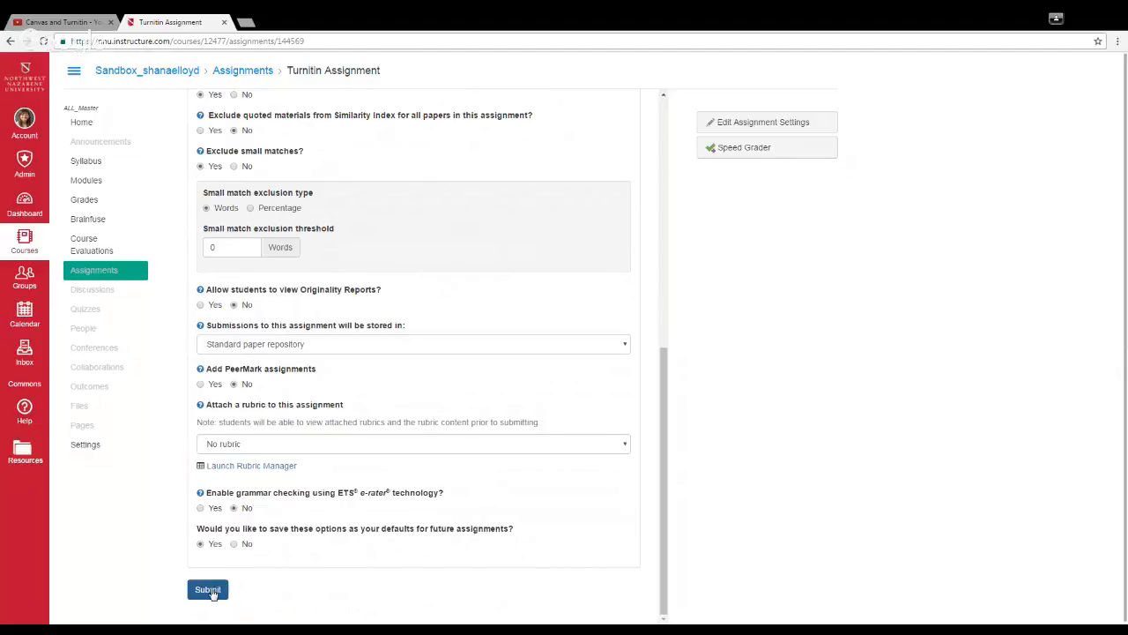
left_click(209, 590)
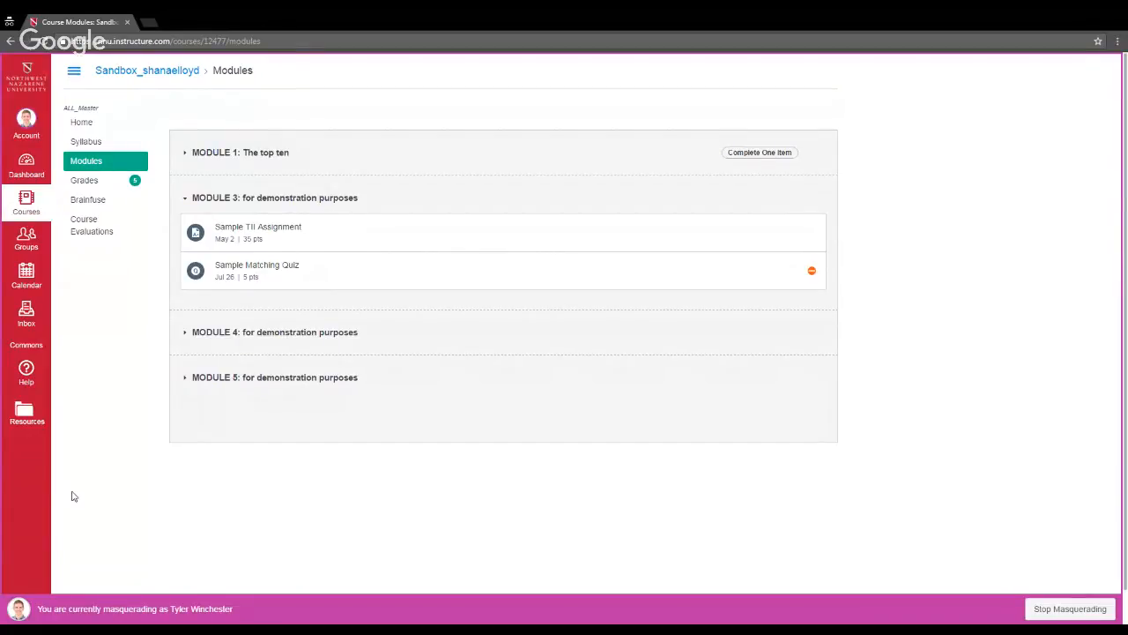
Step: In the masqueraded student window, refresh the course modules, open Turnitin Assignment and start an upload submission
left_click(44, 42)
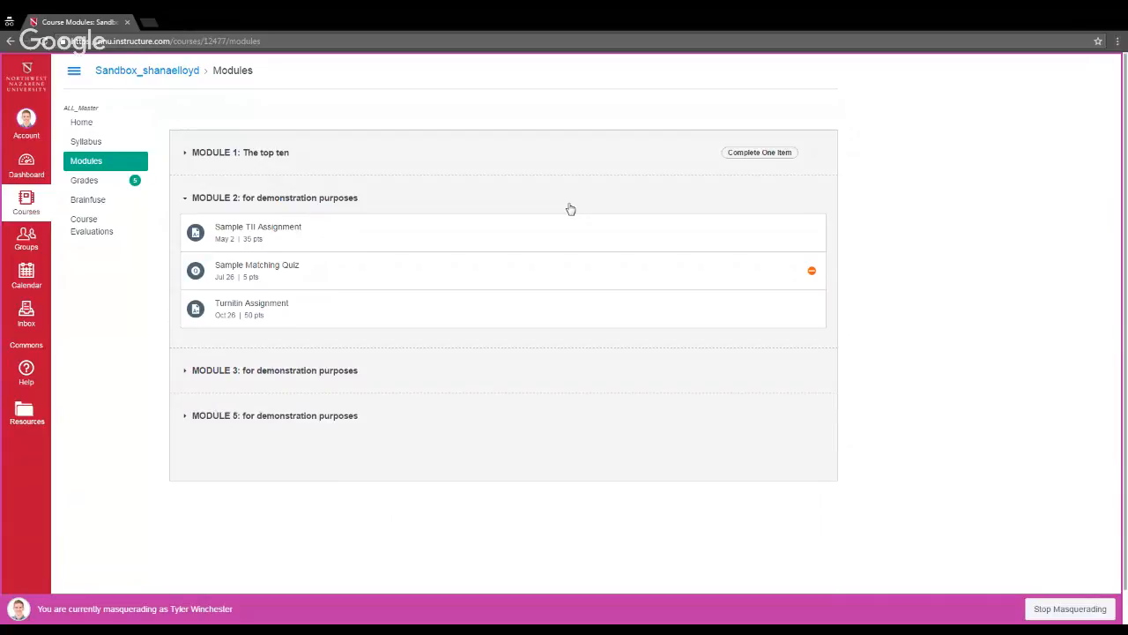
left_click(270, 304)
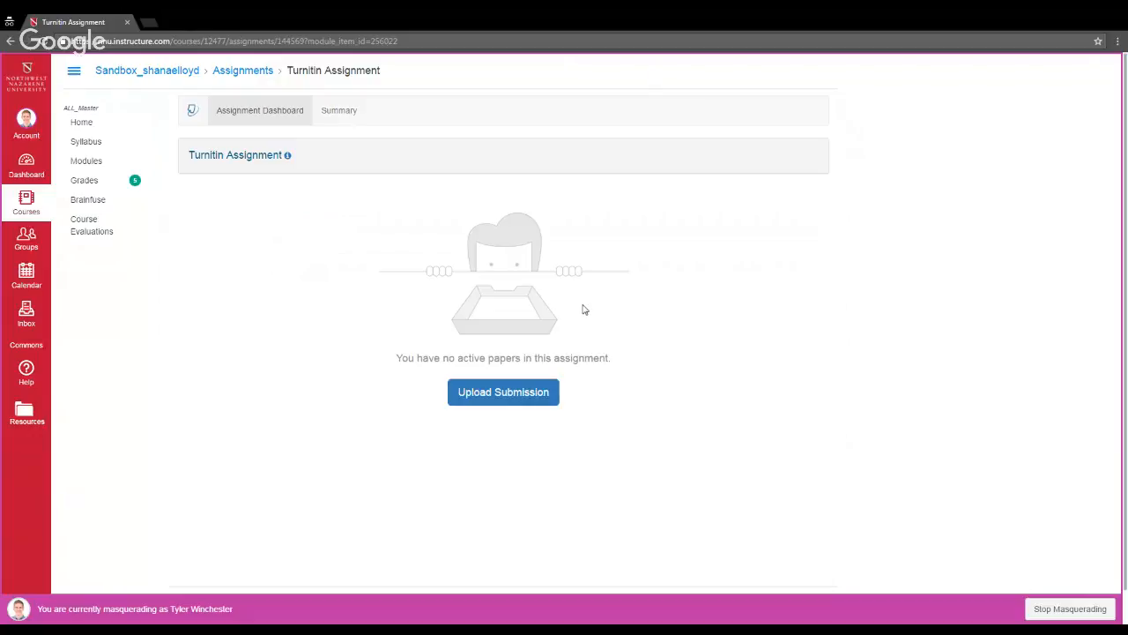
left_click(541, 393)
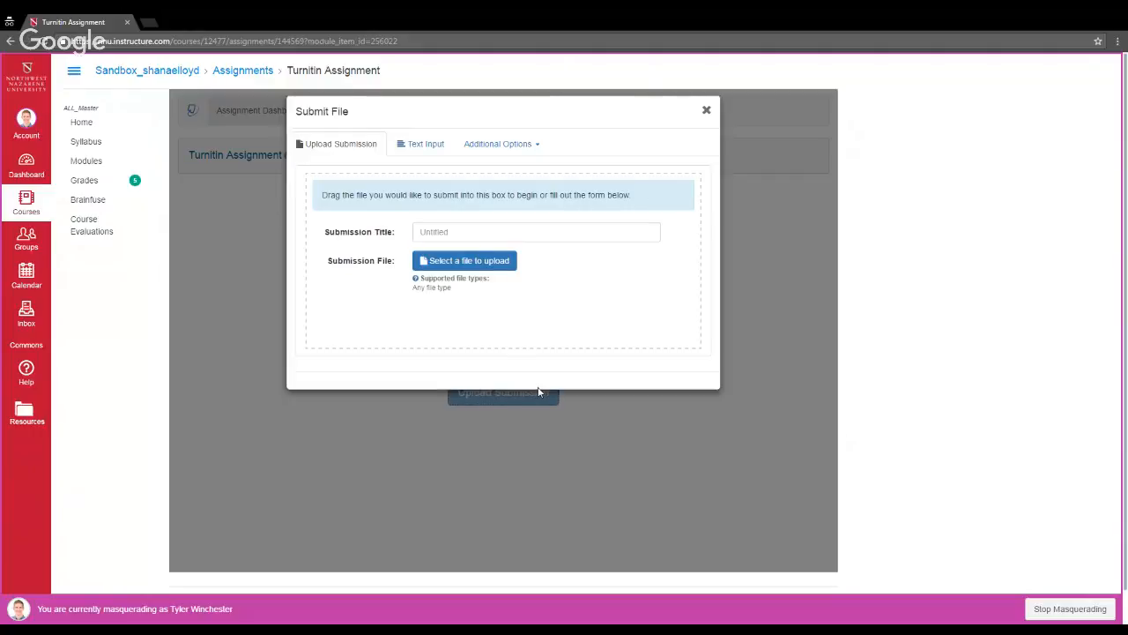
left_click(504, 261)
left_click(503, 260)
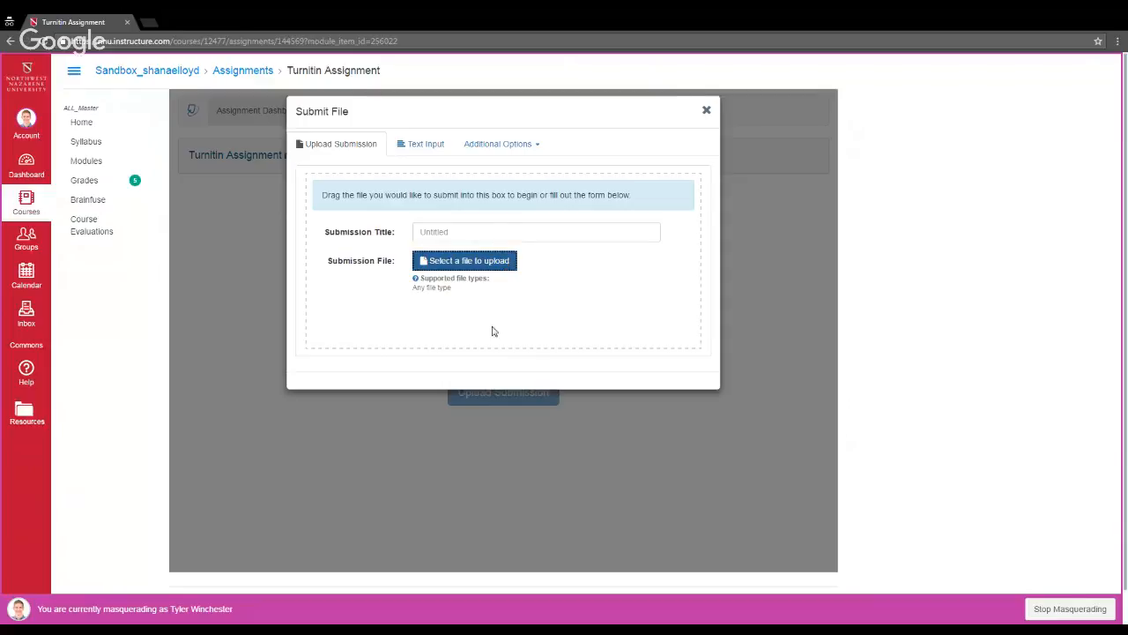
Step: Switch the submission to text input and title it "Title of My Paper"
left_click(438, 143)
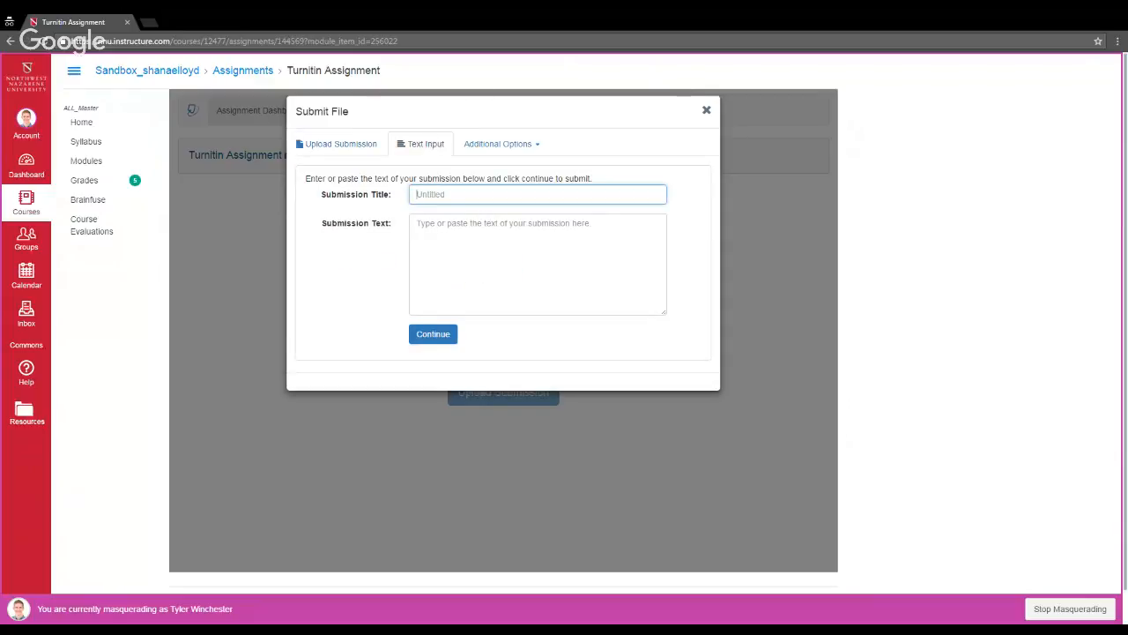
type("Title of m")
type("y Paper")
key("Tab")
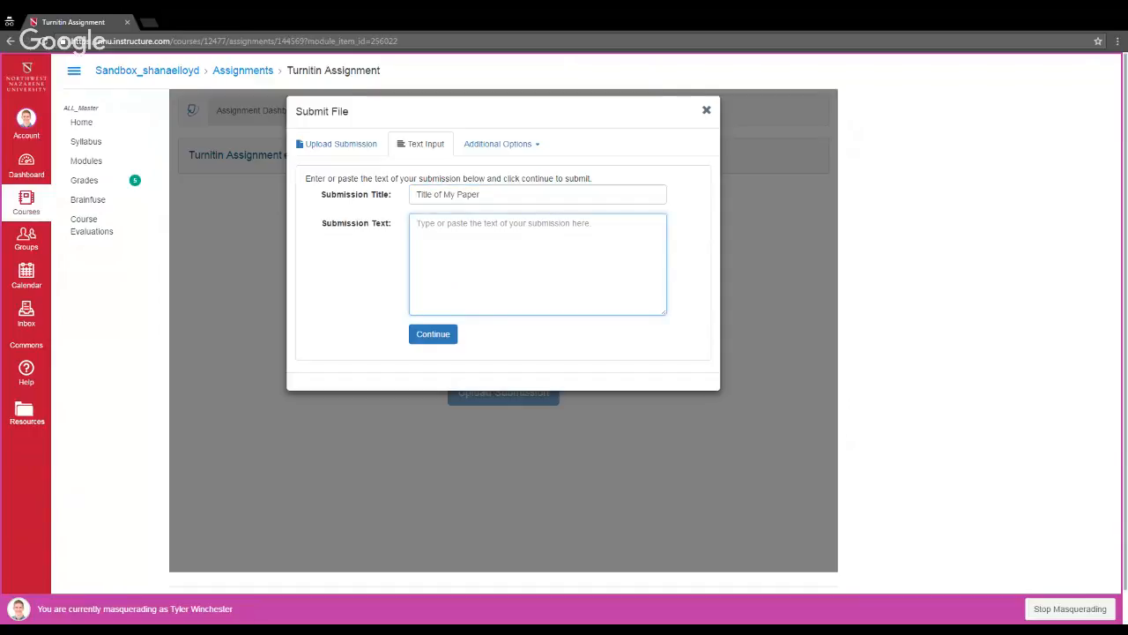
Step: Enter the submission text "This is my paper submission. I am learning how", continue to the preview, and accept and save the submission
type("This is ")
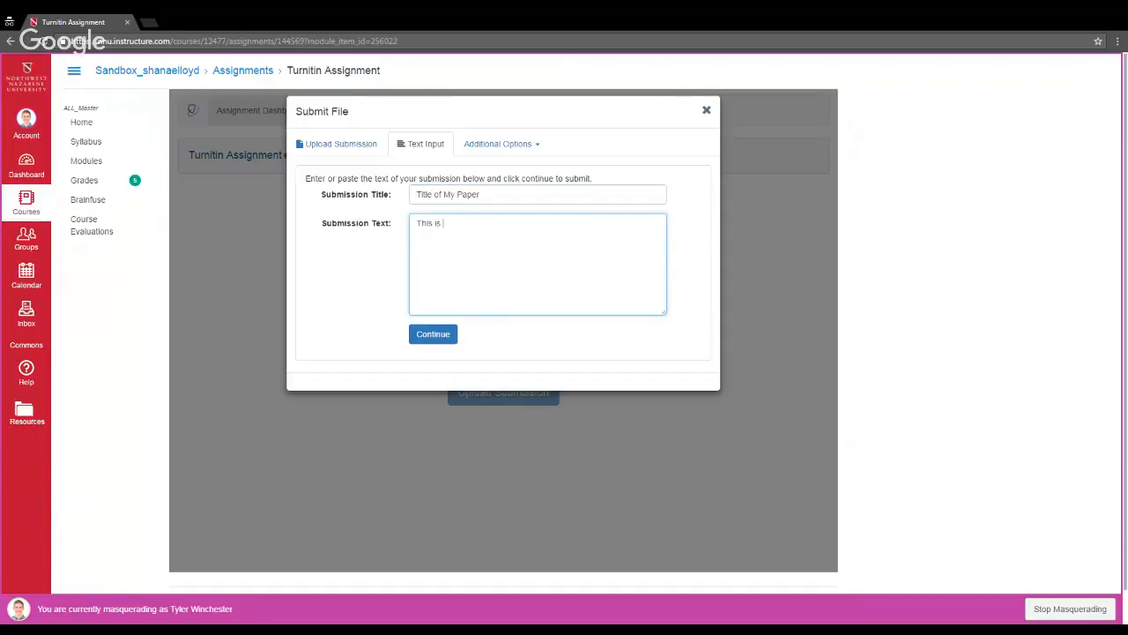
type("my paper subvmi")
key("BackSpace")
key("BackSpace")
key("BackSpace")
type("mission.")
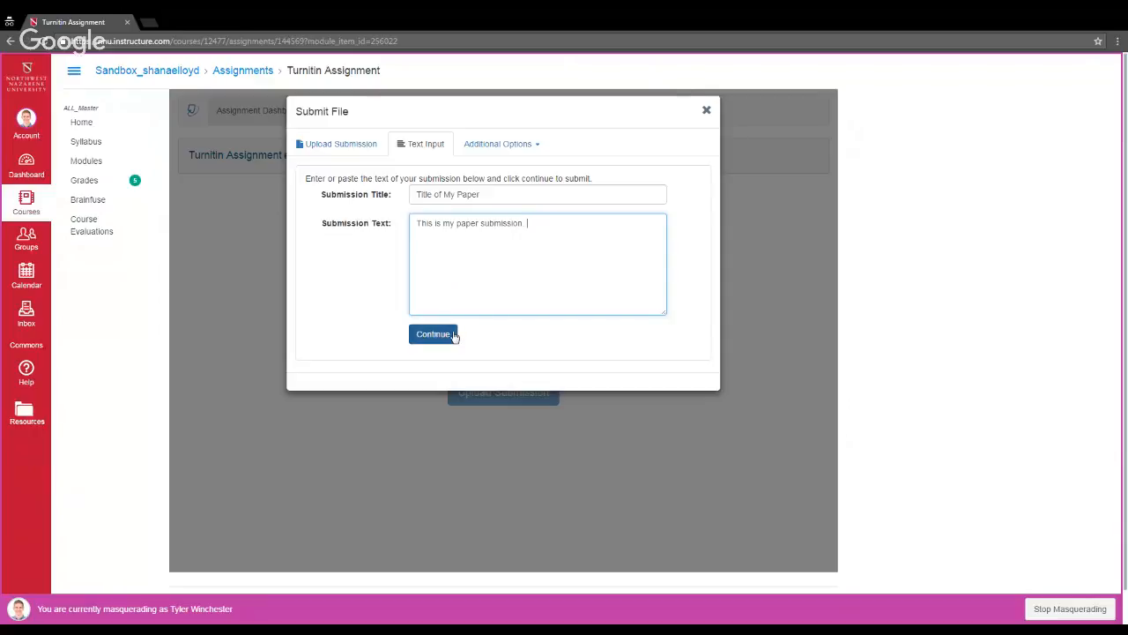
type(" I am learning how t")
left_click(455, 332)
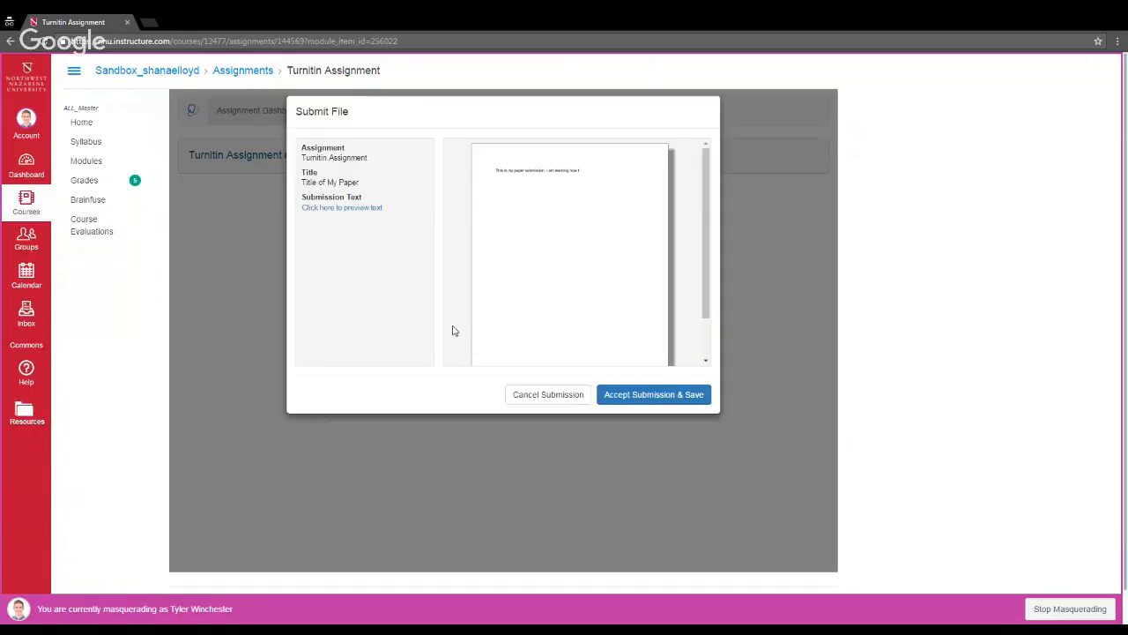
left_click(622, 394)
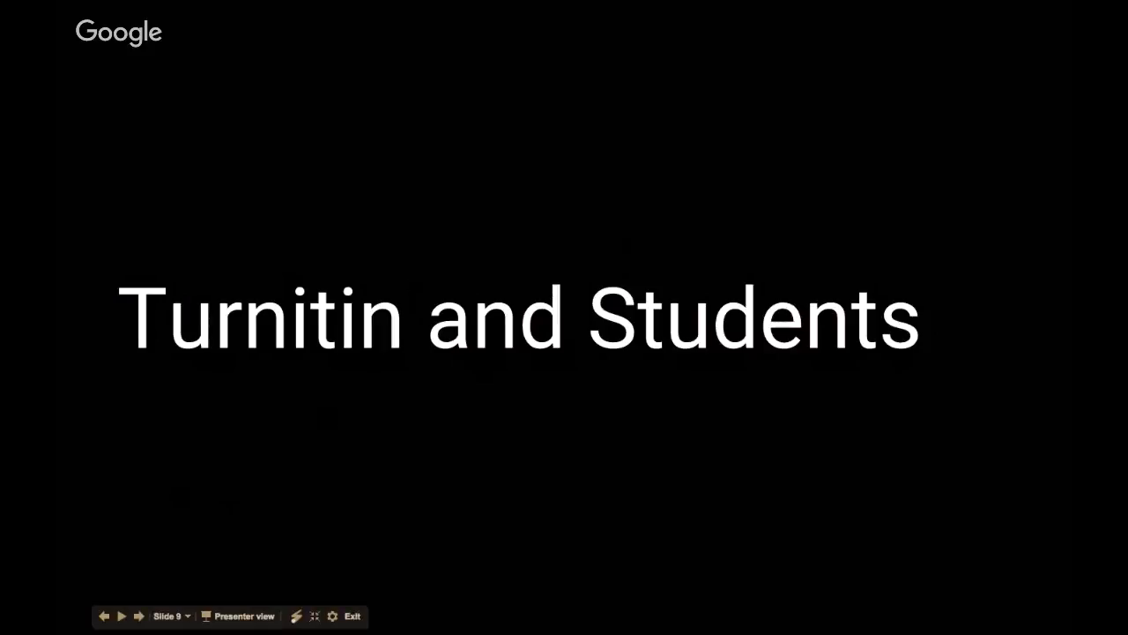
left_click(533, 319)
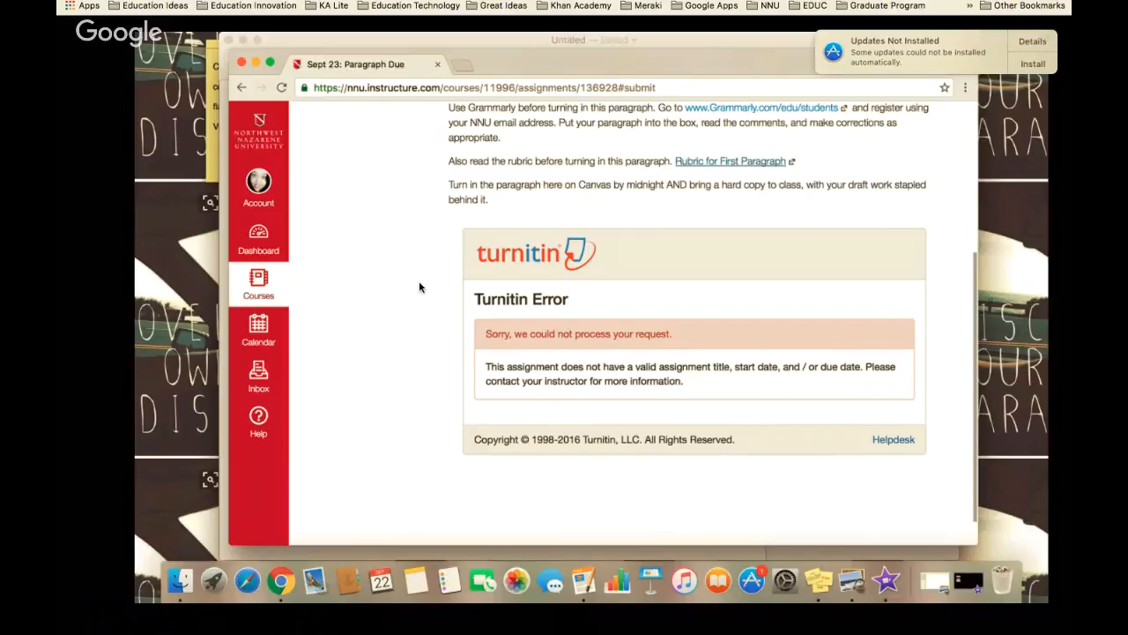
left_click(1047, 68)
left_click(1000, 106)
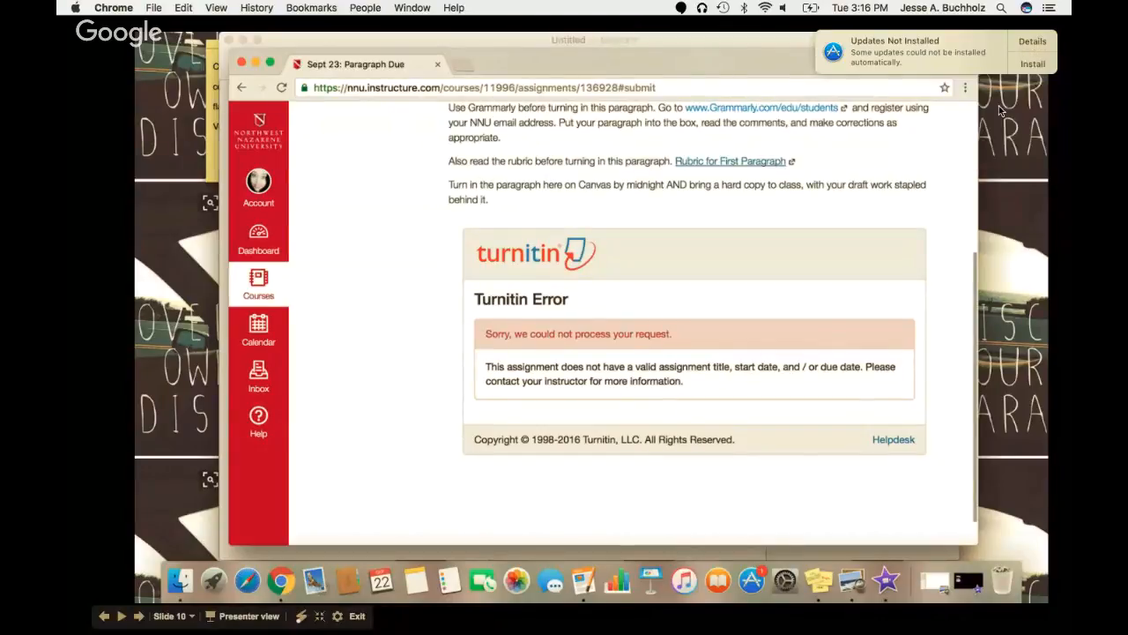
left_click(740, 424)
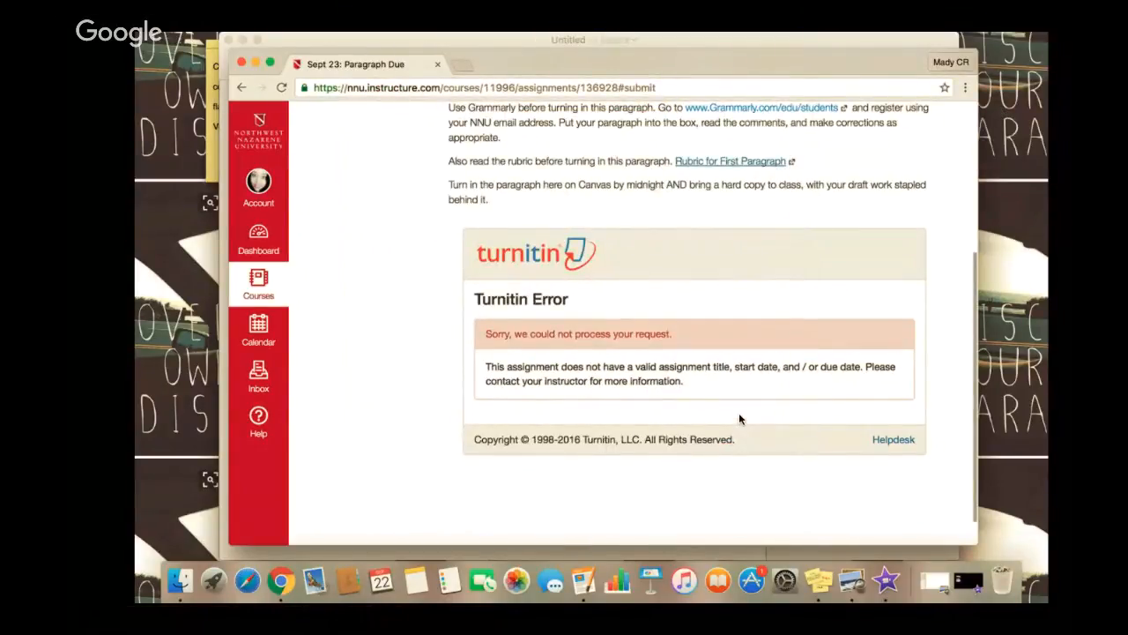
left_click(739, 419)
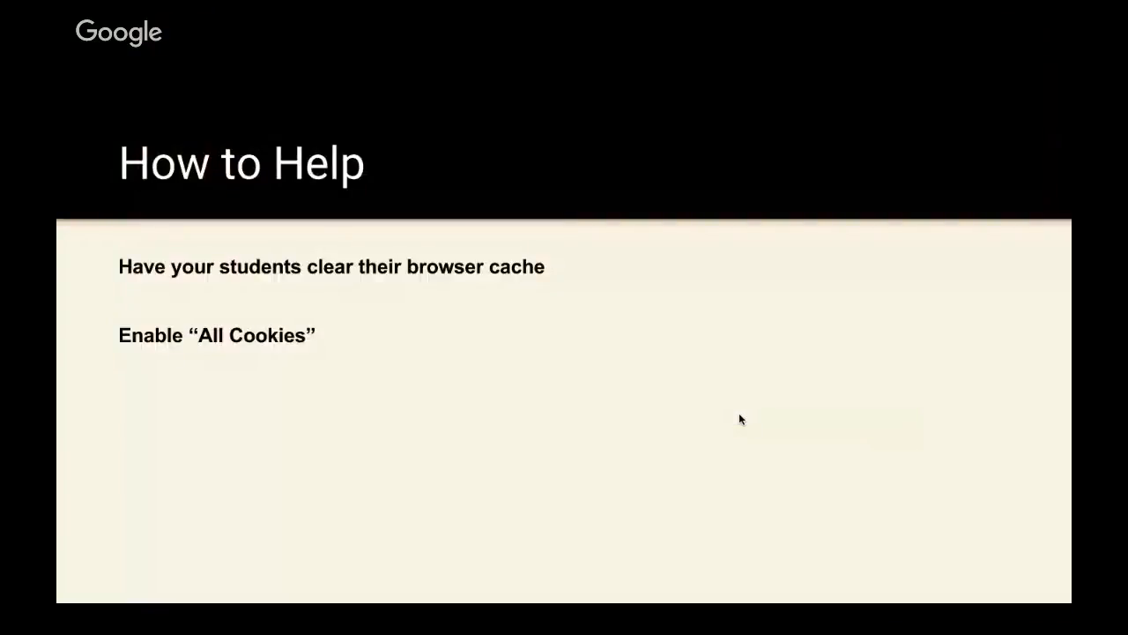
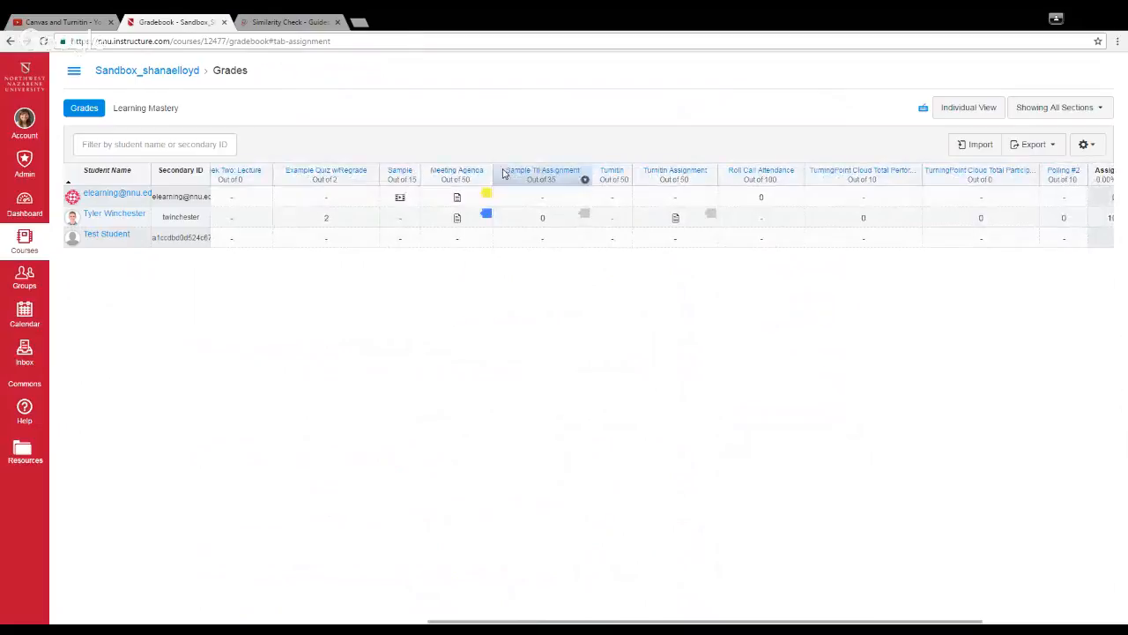
Step: Open the details of the yellow-flagged Meeting Agenda submission, view it in SpeedGrader and open the similarity report for ExampleAgenda_TII.pdf
mouse_move(490, 195)
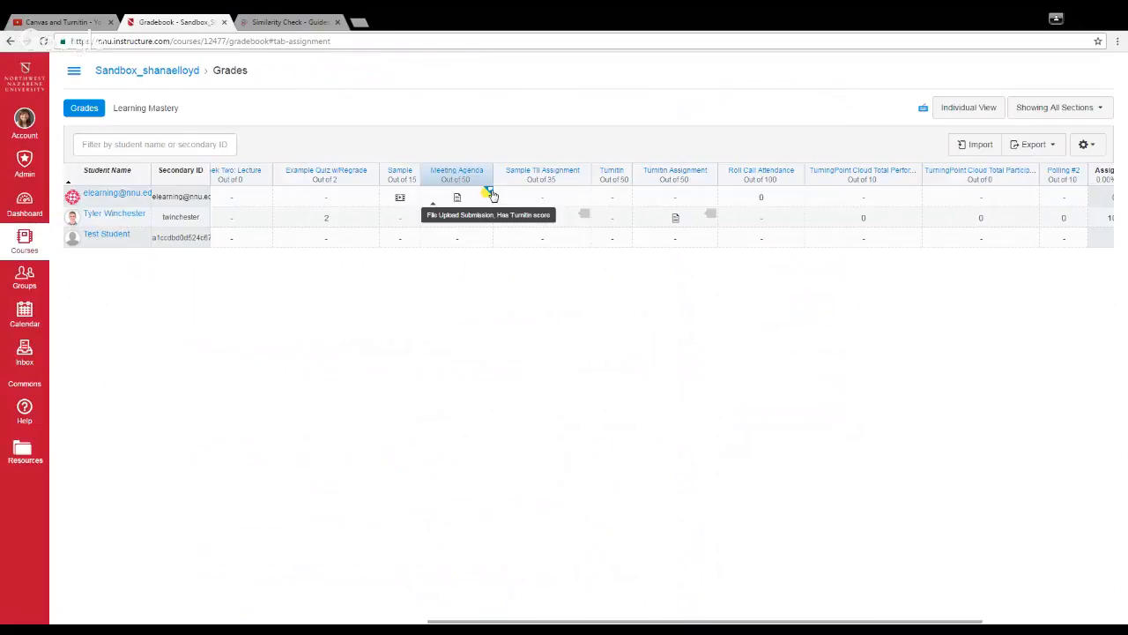
left_click(490, 193)
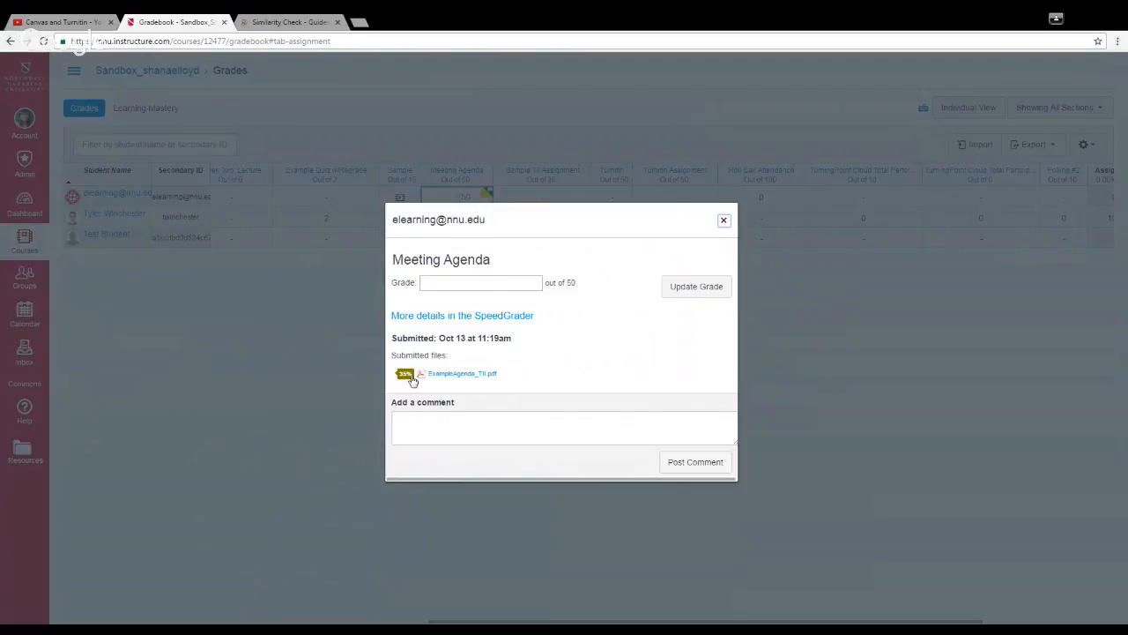
left_click(476, 323)
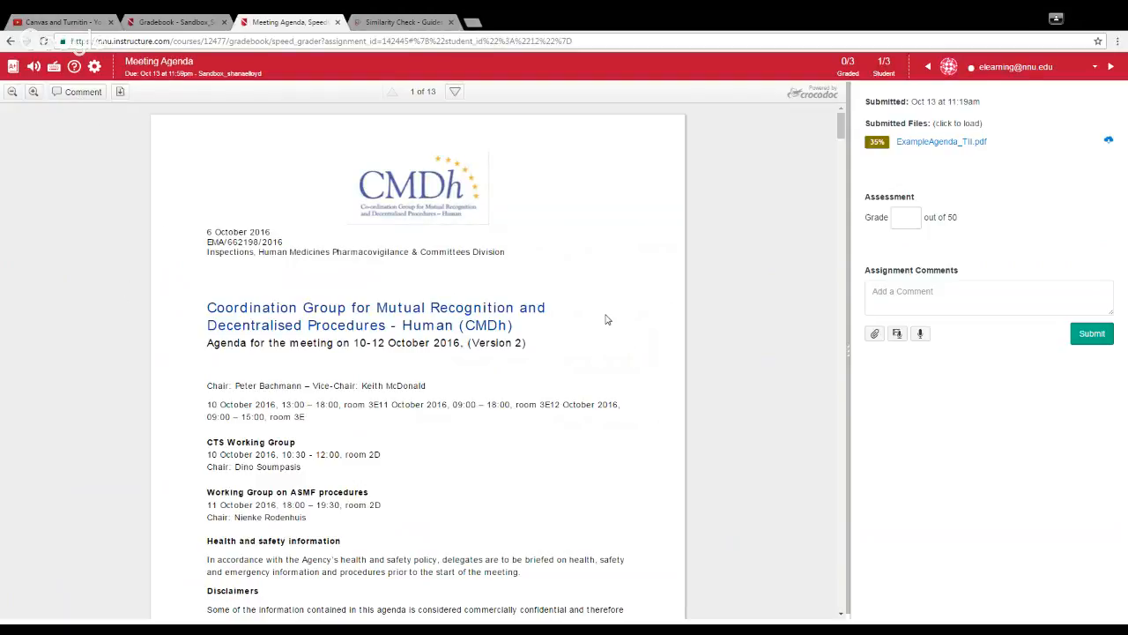
left_click(877, 143)
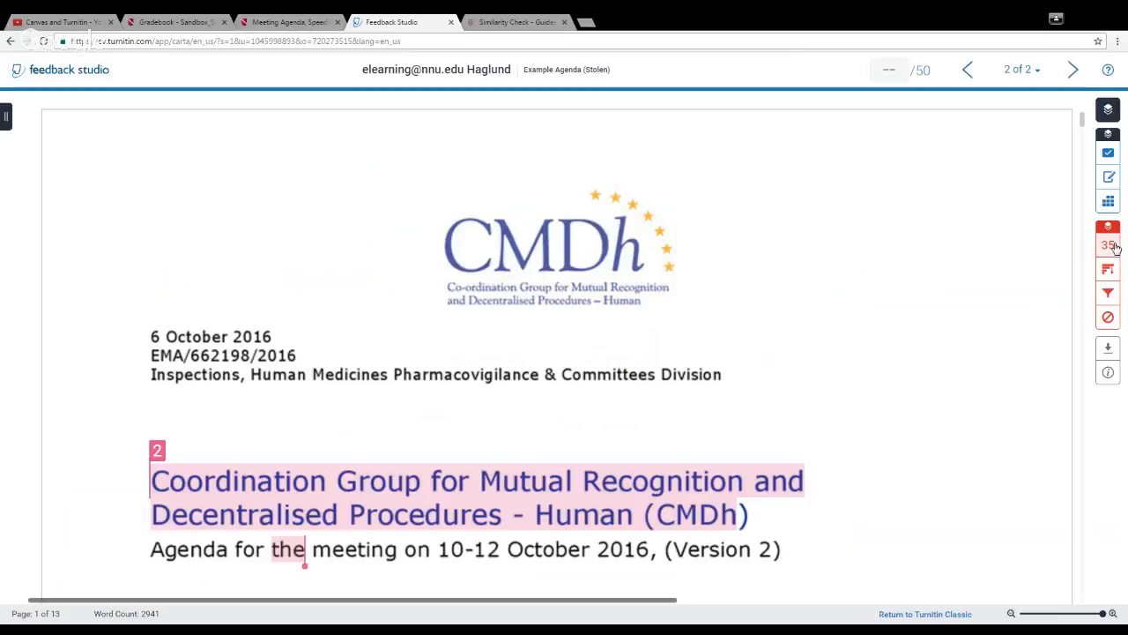
left_click(1112, 246)
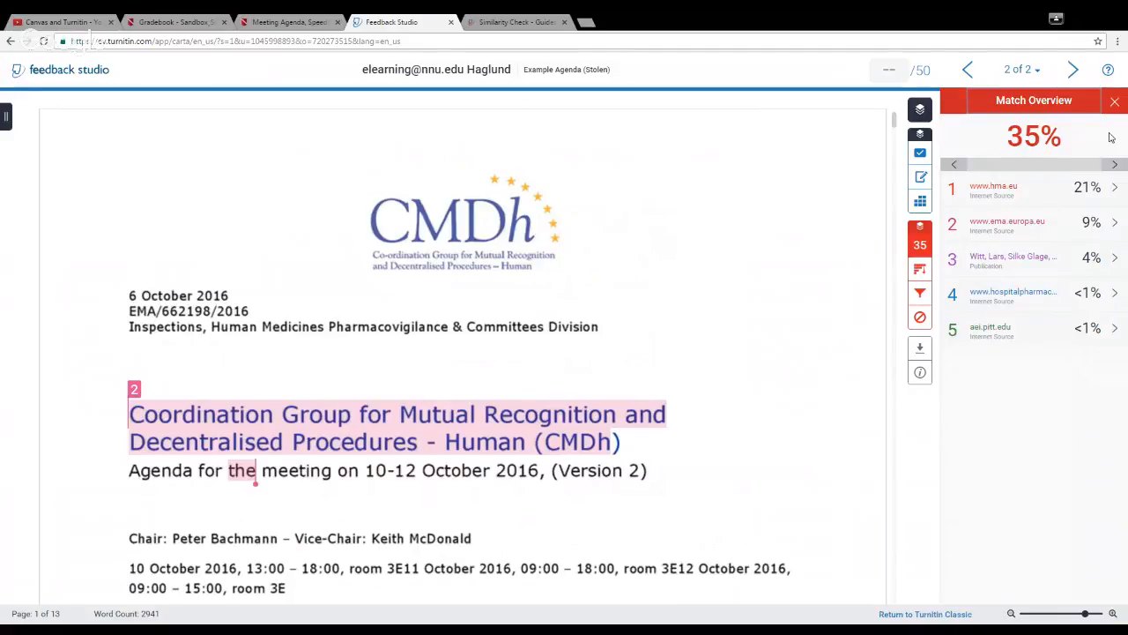
left_click(1115, 193)
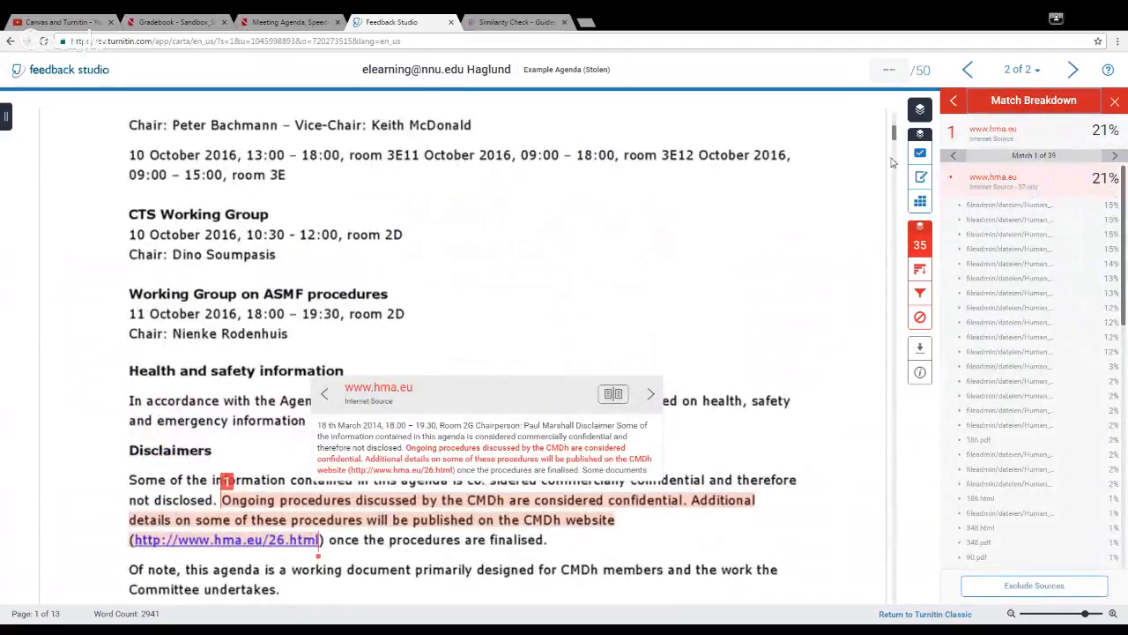
left_click_drag(896, 135, 896, 170)
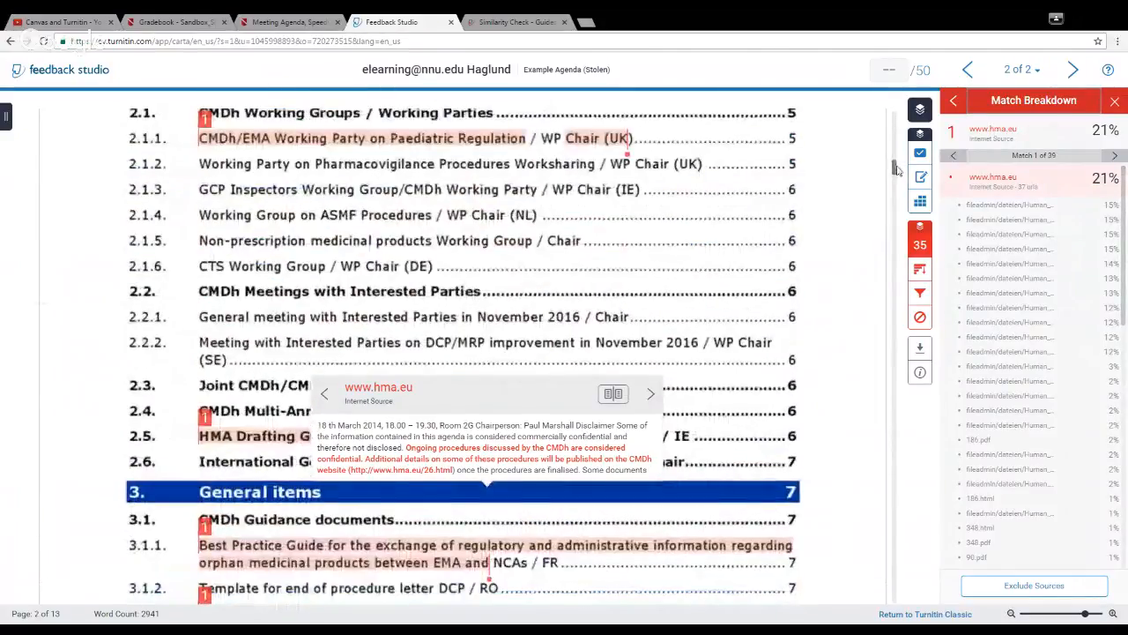
left_click(401, 183)
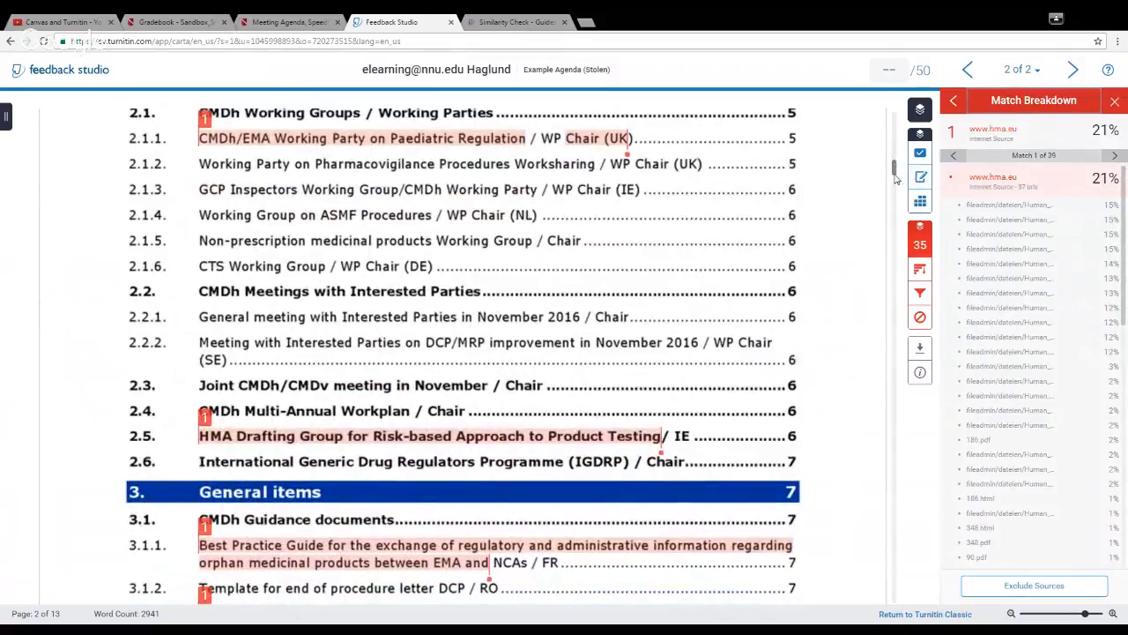
left_click_drag(895, 169, 895, 244)
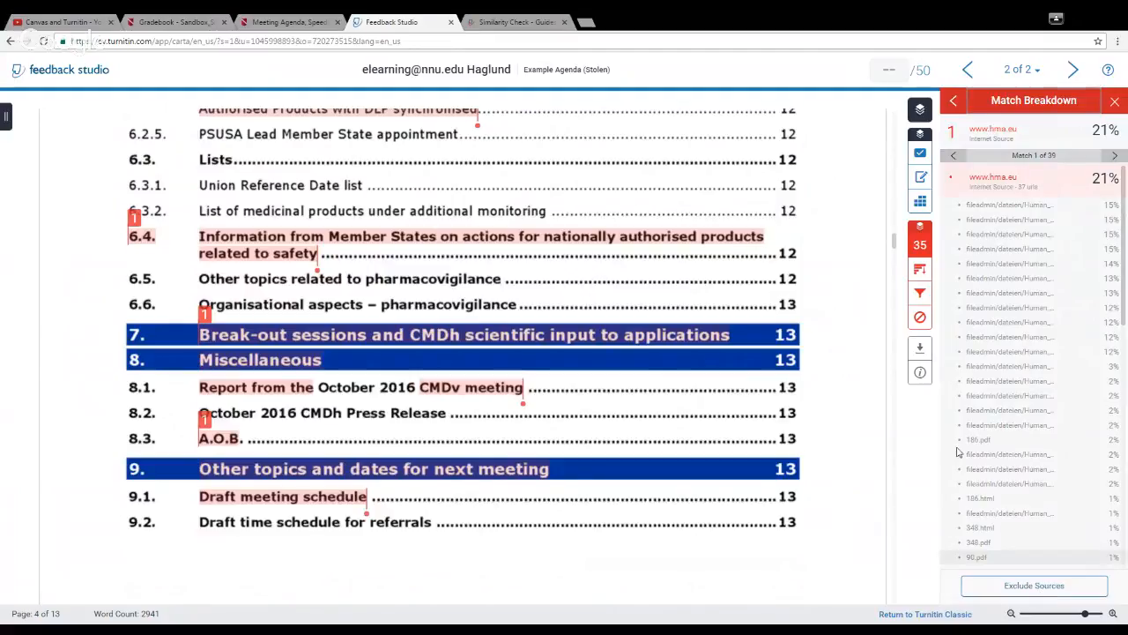
left_click(921, 271)
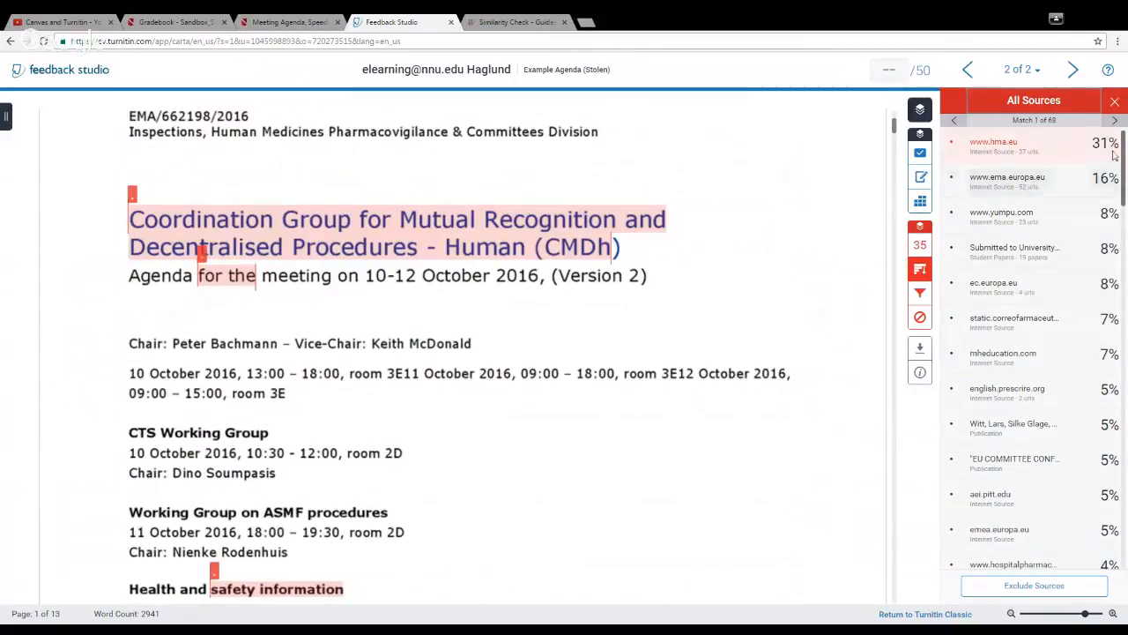
mouse_move(1125, 150)
left_mouse_down()
mouse_move(1125, 516)
mouse_move(1126, 141)
left_mouse_up()
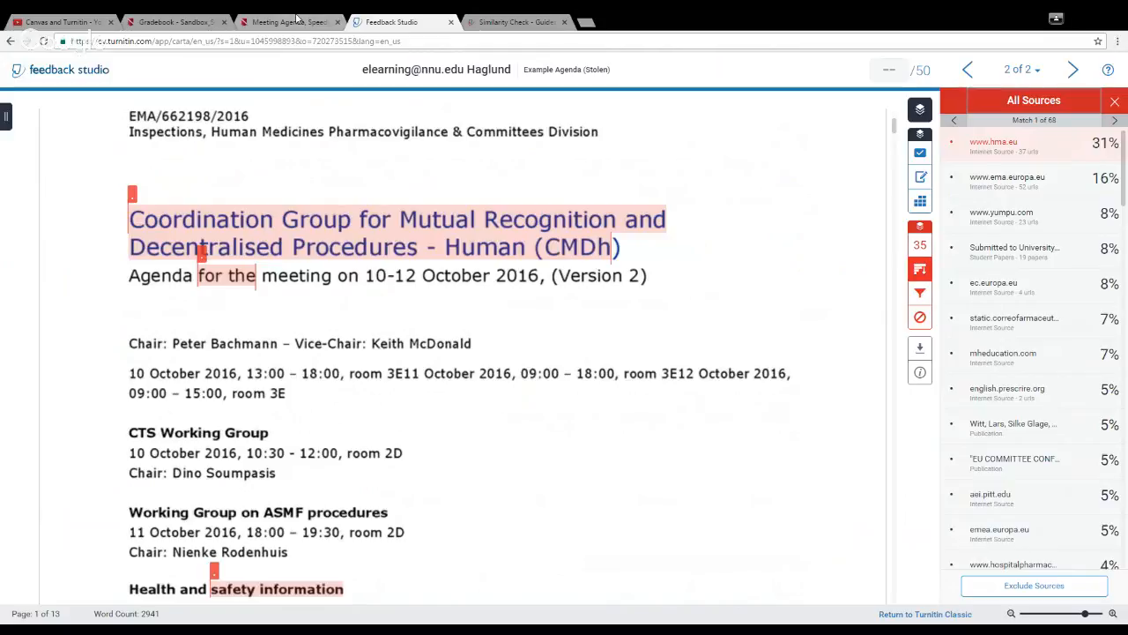
Step: Switch to Turnitin's Similarity Check guide and review its sections on similarity reports, direct source comparison, repository sources and excluding quoted or bibliographic material
left_click(549, 22)
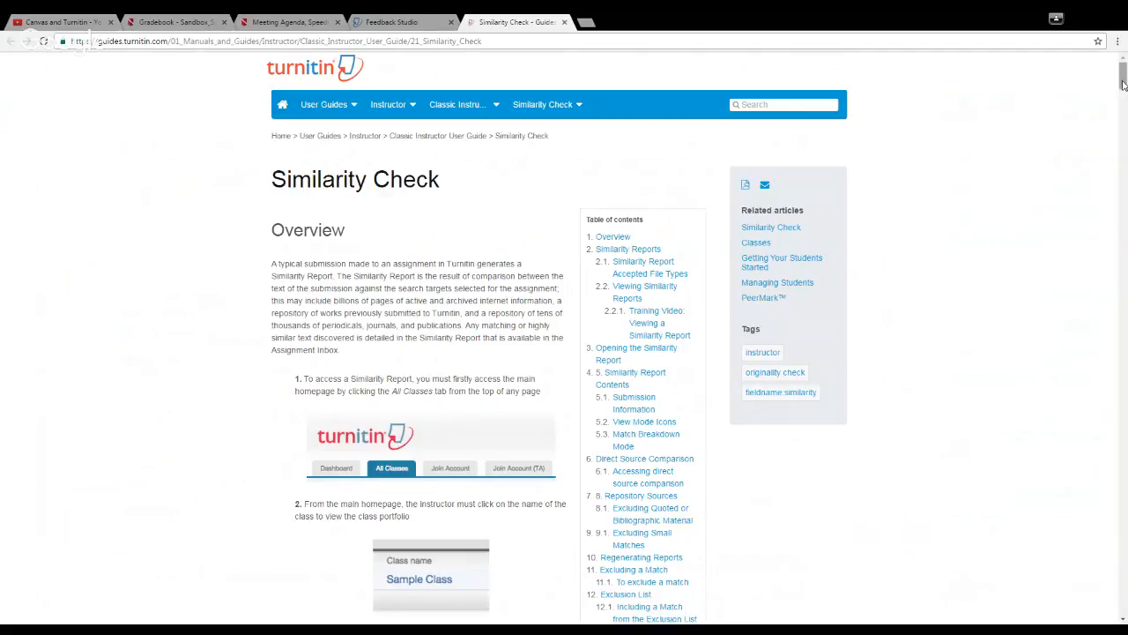
scroll(1125, 92, "down", 3)
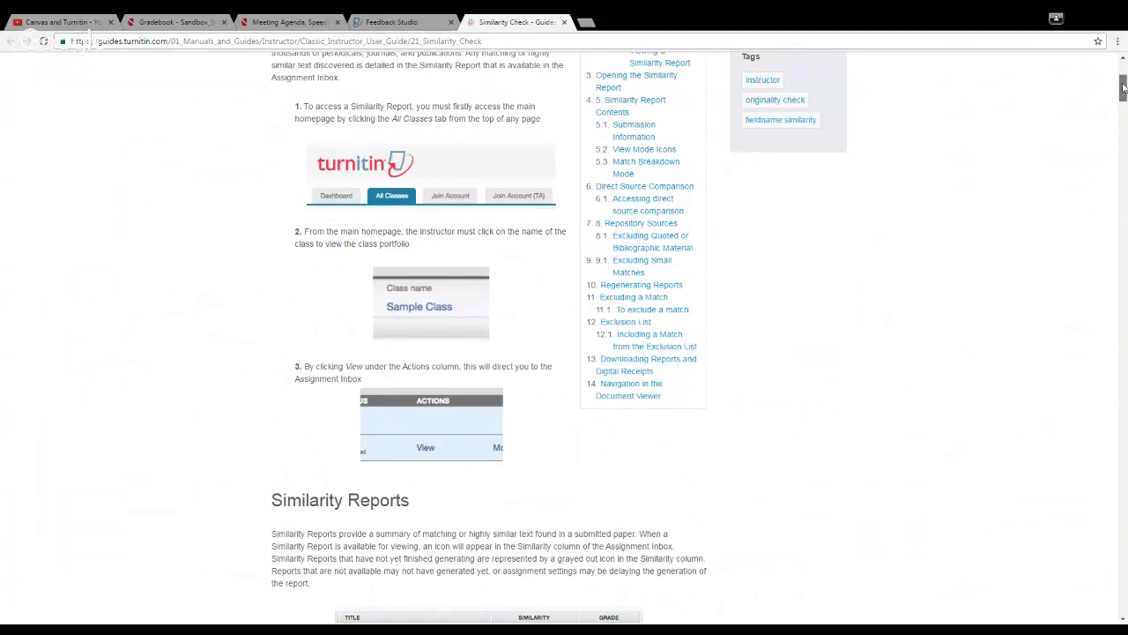
left_click_drag(1124, 86, 1124, 107)
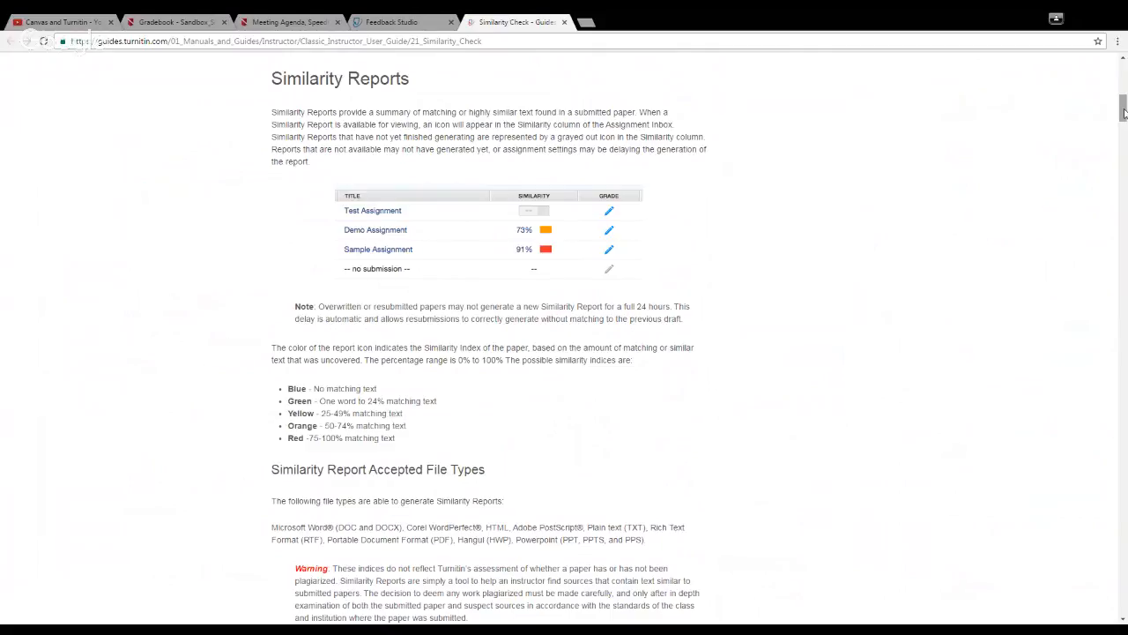
left_click_drag(1124, 112, 1124, 281)
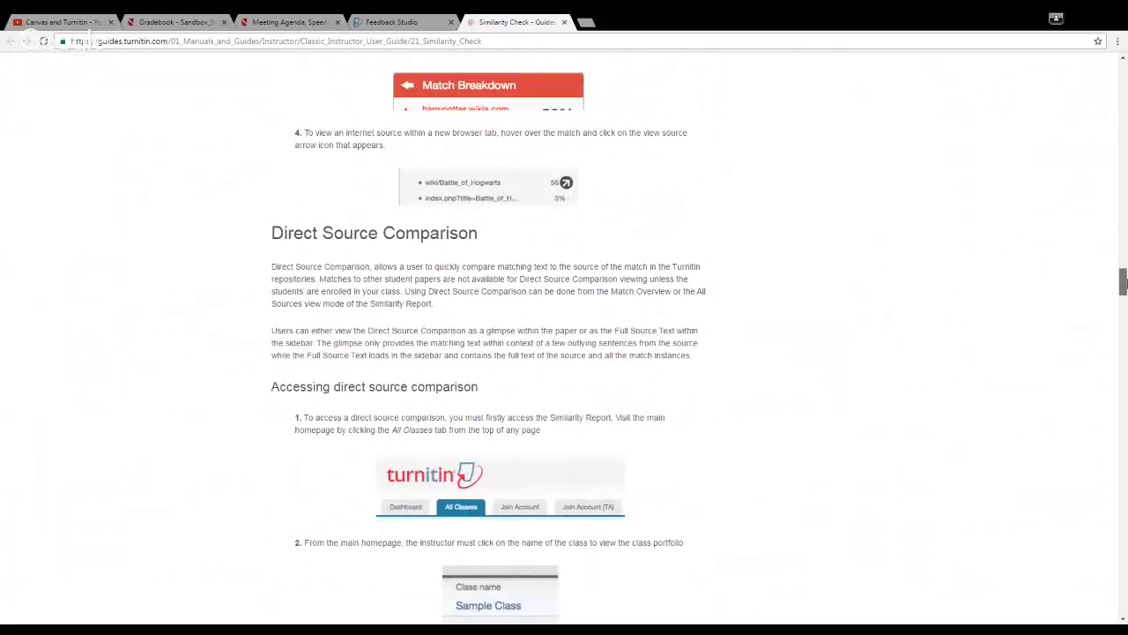
left_click_drag(1123, 282, 1123, 299)
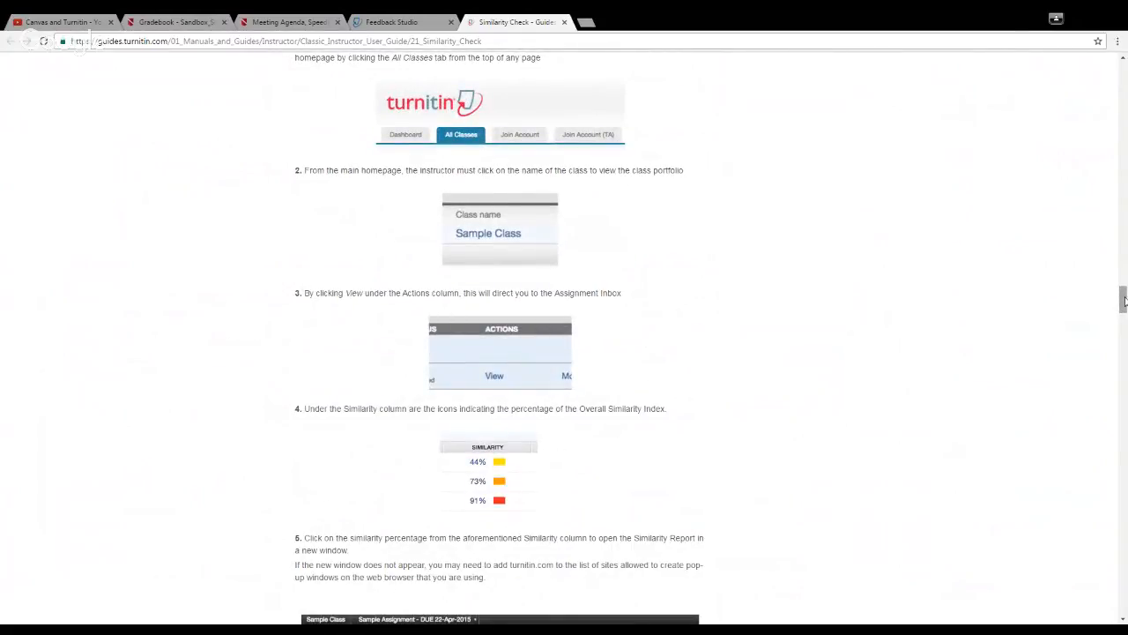
left_click_drag(1123, 300, 1123, 379)
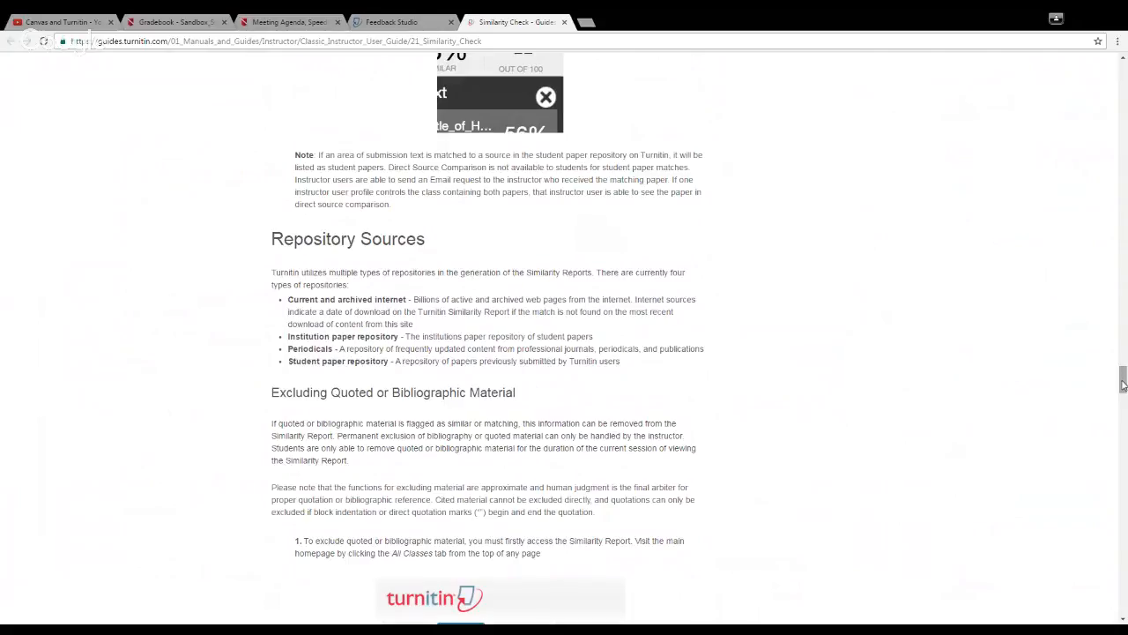
left_click_drag(1123, 381, 1123, 485)
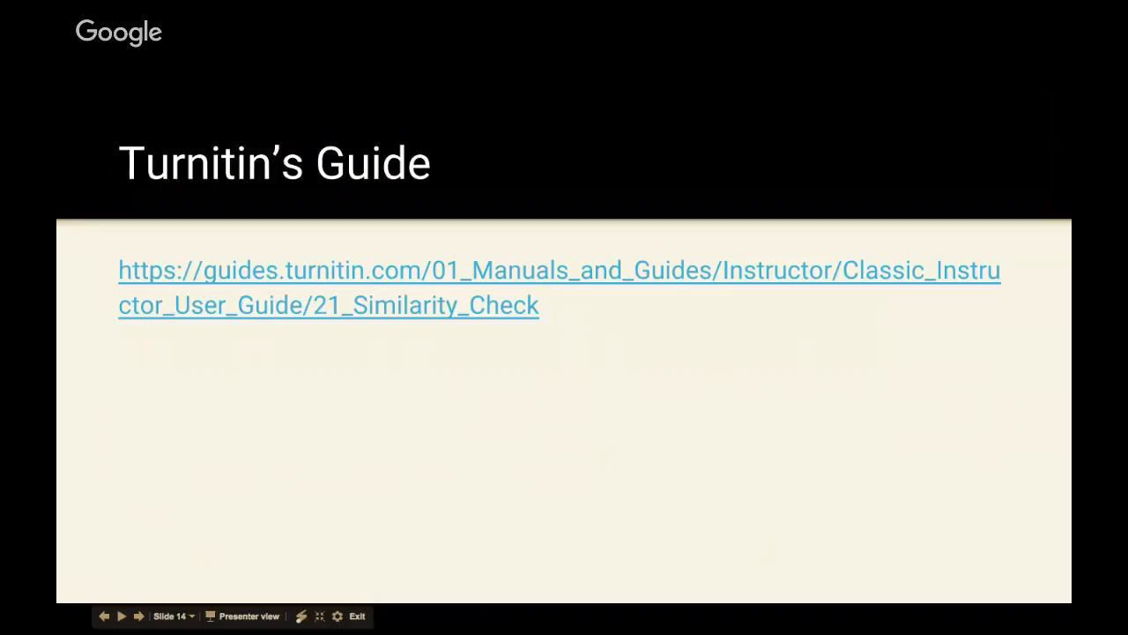